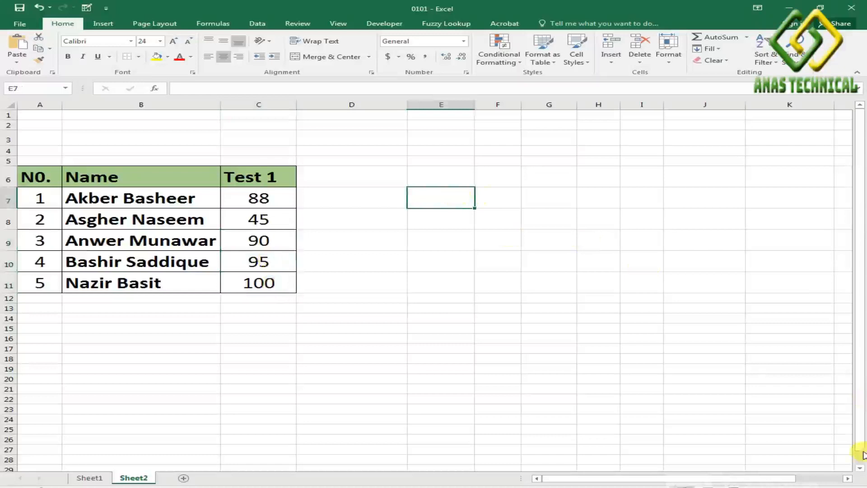
Step: Enter the score band 0-50 in E7 and its grade Average in F7, and widen column F to fit the text
{"action": "type", "text": "0"}
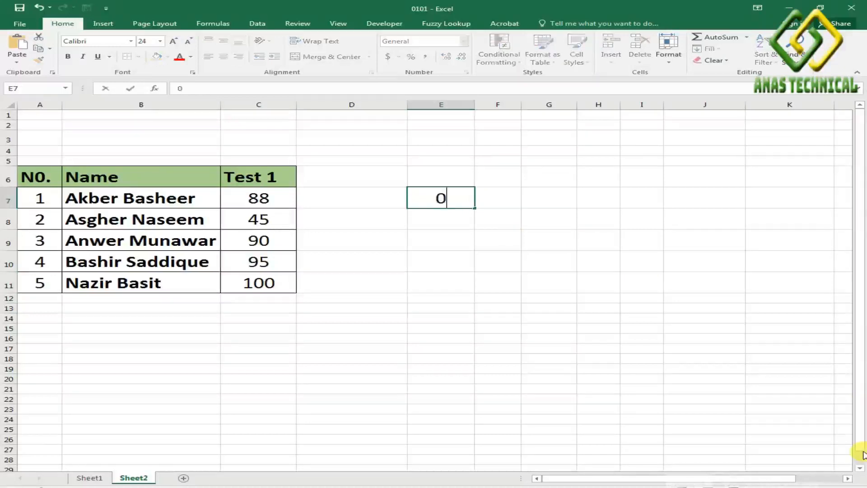
{"action": "type", "text": "-50"}
{"action": "key", "text": "Tab"}
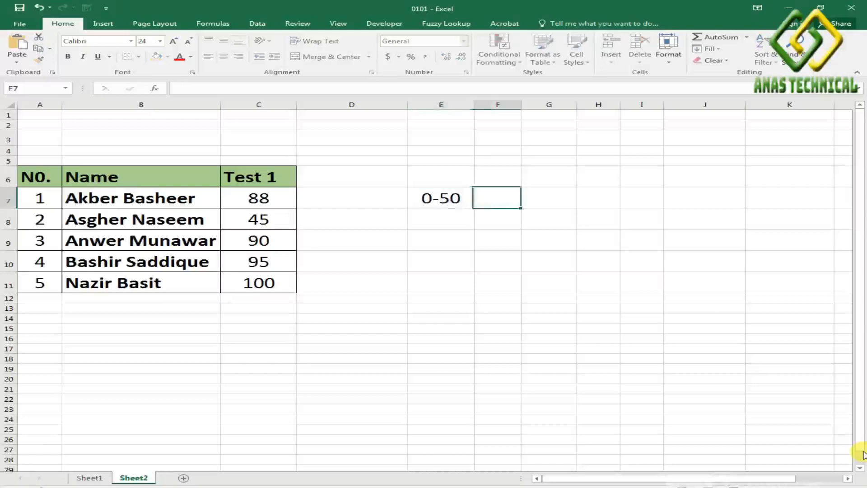
{"action": "type", "text": "A"}
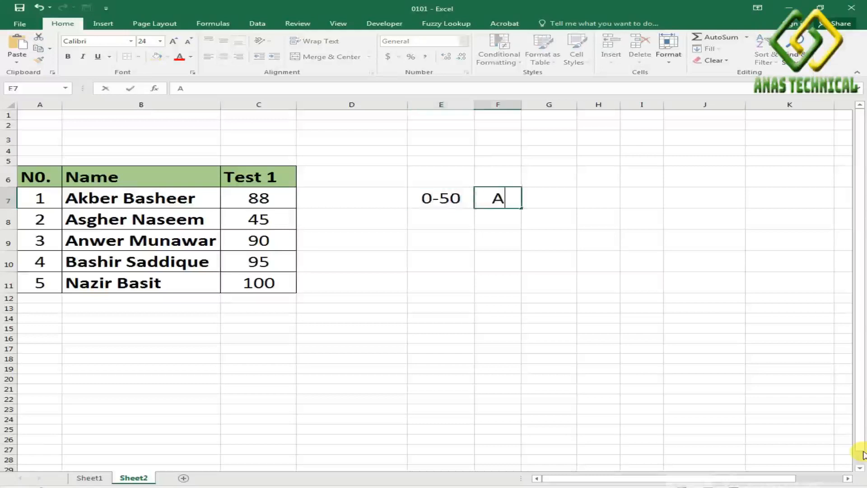
{"action": "type", "text": "ve"}
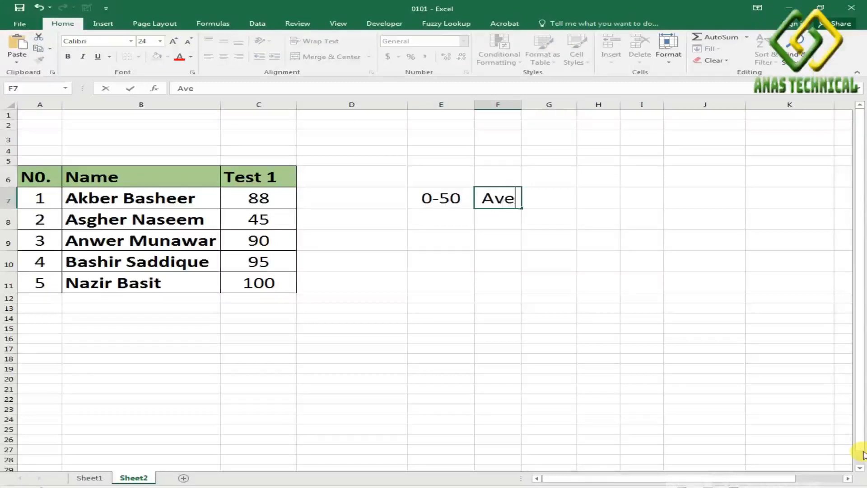
{"action": "type", "text": "rage"}
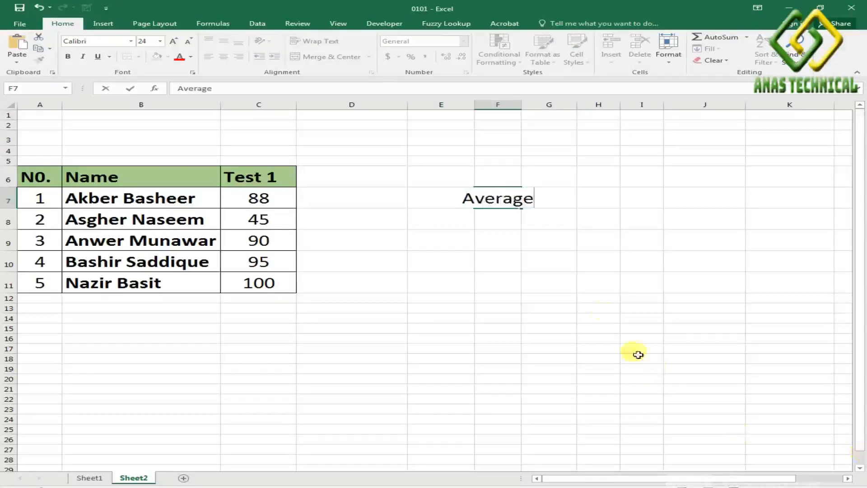
{"action": "left_click", "coordinate": [443, 252]}
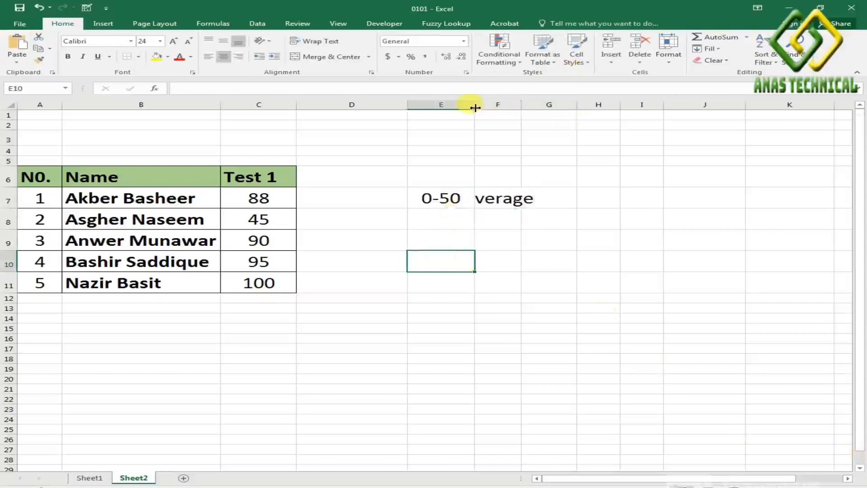
{"action": "double_click", "coordinate": [520, 104]}
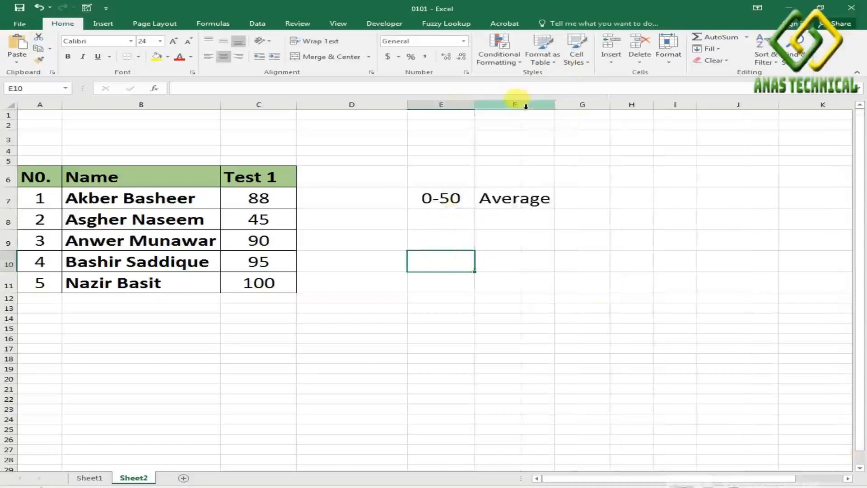
{"action": "left_click_drag", "start_coordinate": [555, 105], "coordinate": [572, 105]}
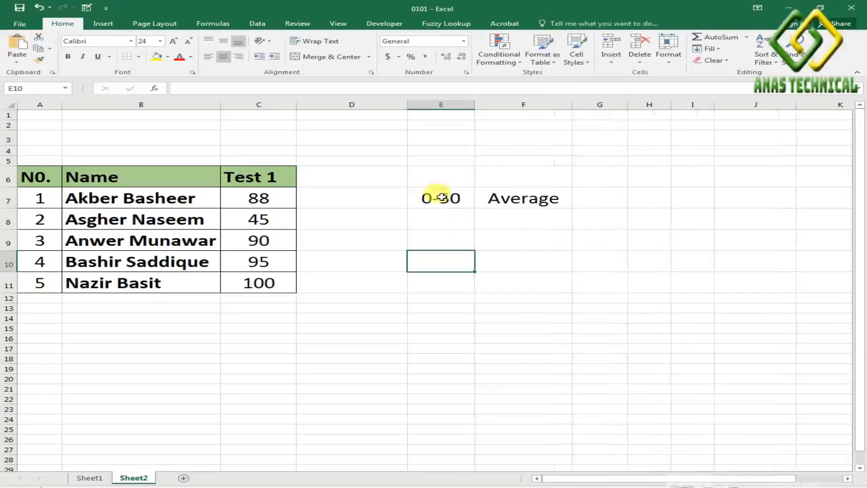
Step: Add the score band 51-89 in E8 with the grade Good in F8
{"action": "left_click", "coordinate": [448, 223]}
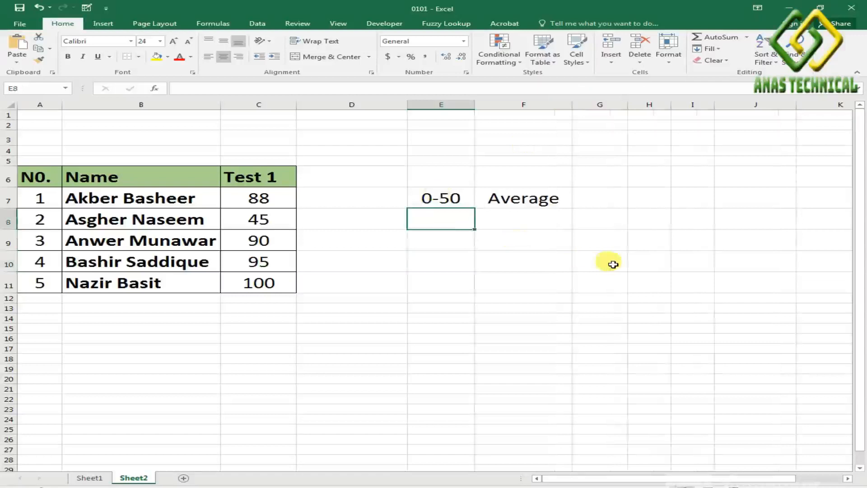
{"action": "type", "text": "51-"}
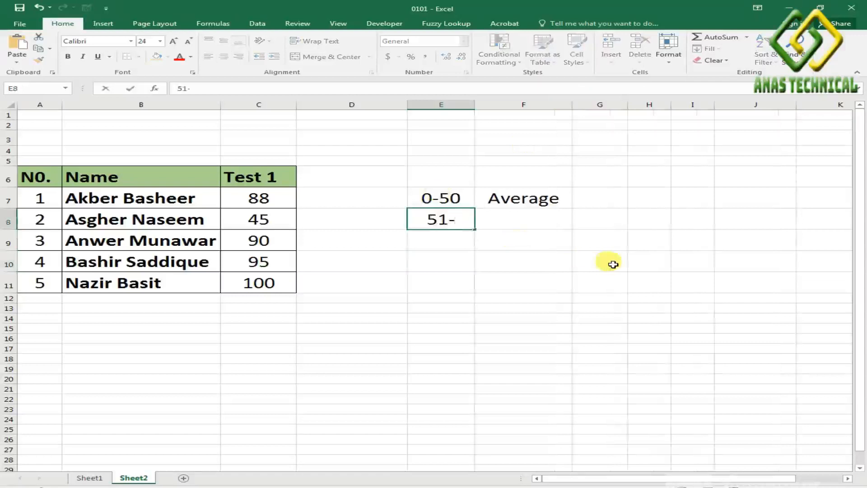
{"action": "type", "text": "89"}
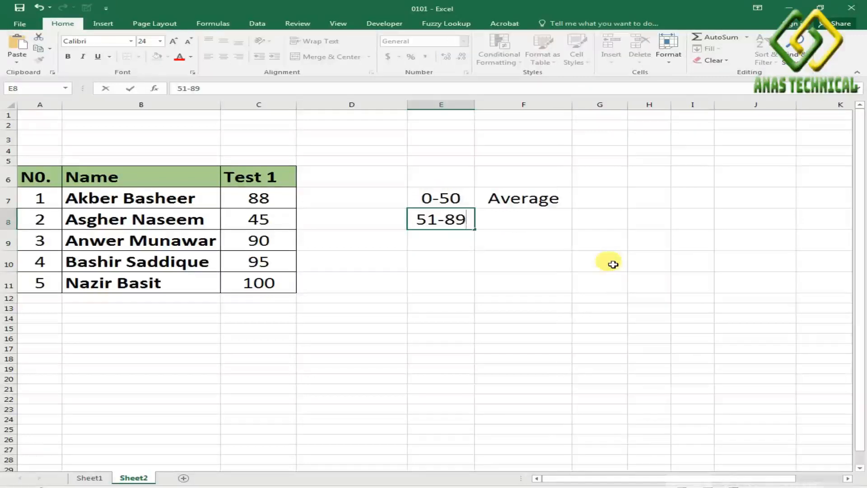
{"action": "left_click", "coordinate": [537, 220]}
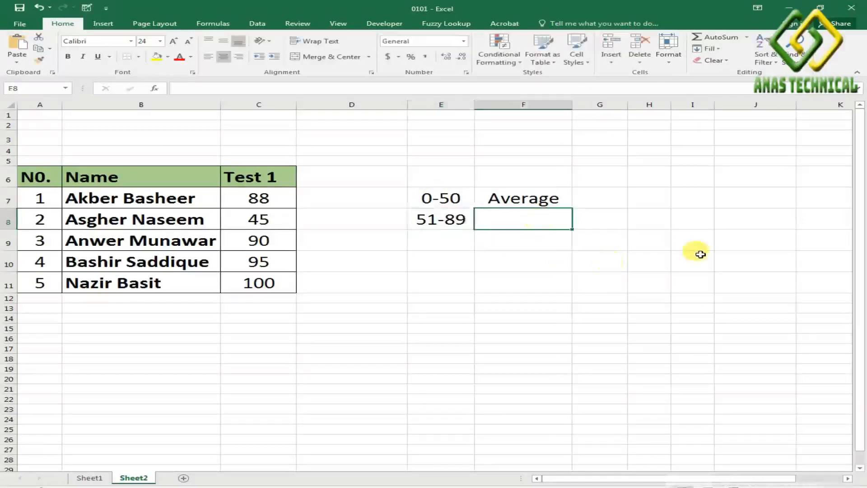
{"action": "type", "text": "Good"}
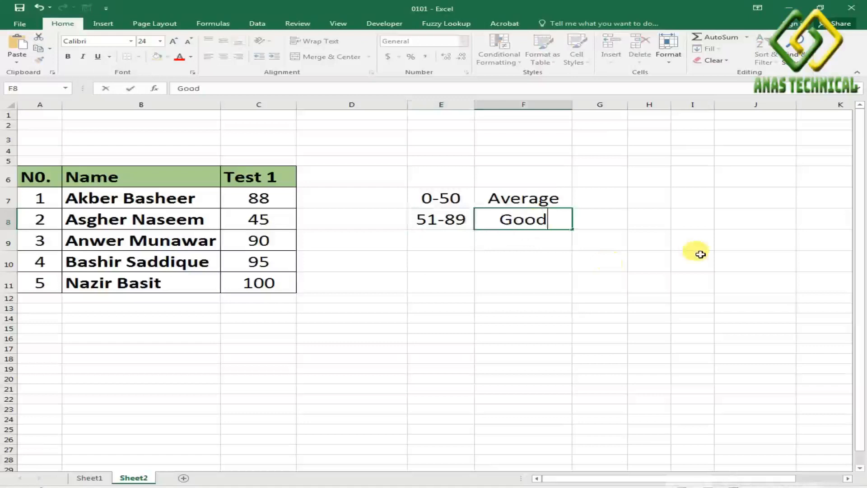
Step: Add the score band 90-99 in E9 with the grade V Good in F9
{"action": "left_click", "coordinate": [453, 241]}
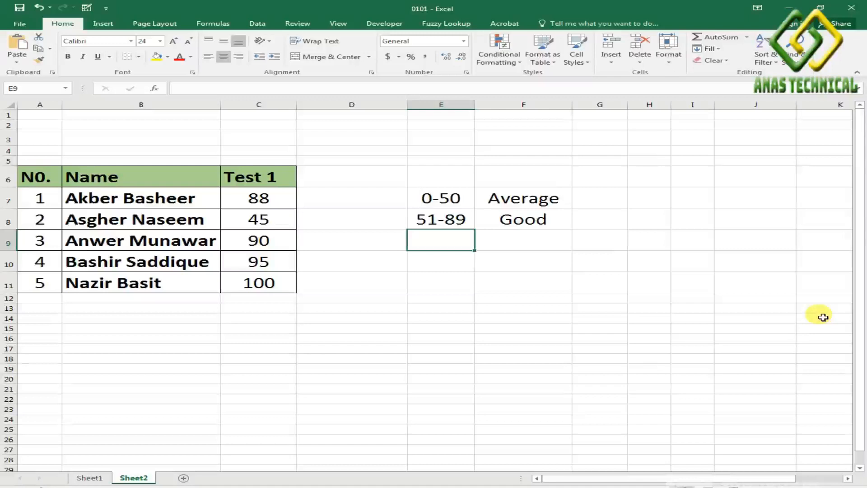
{"action": "type", "text": "90"}
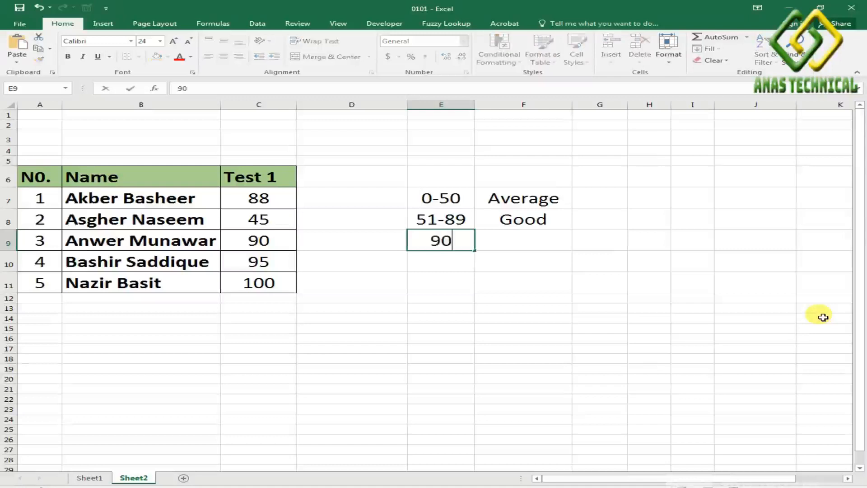
{"action": "type", "text": "-99"}
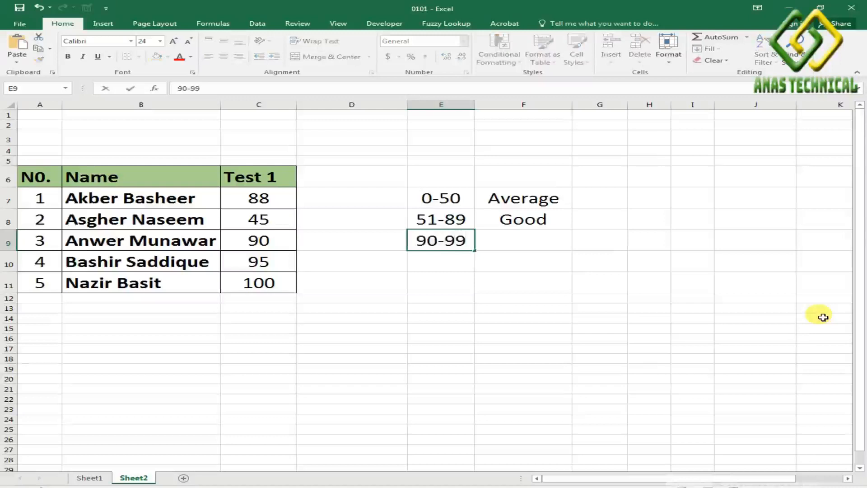
{"action": "key", "text": "Tab"}
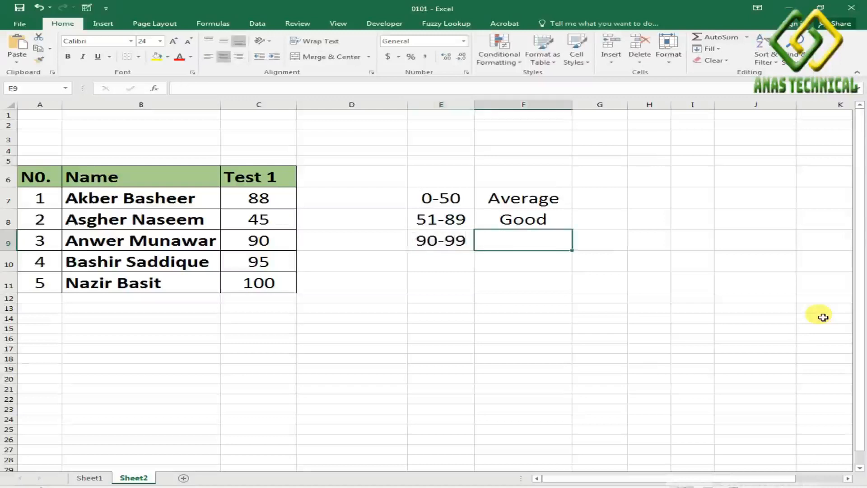
{"action": "type", "text": "V "}
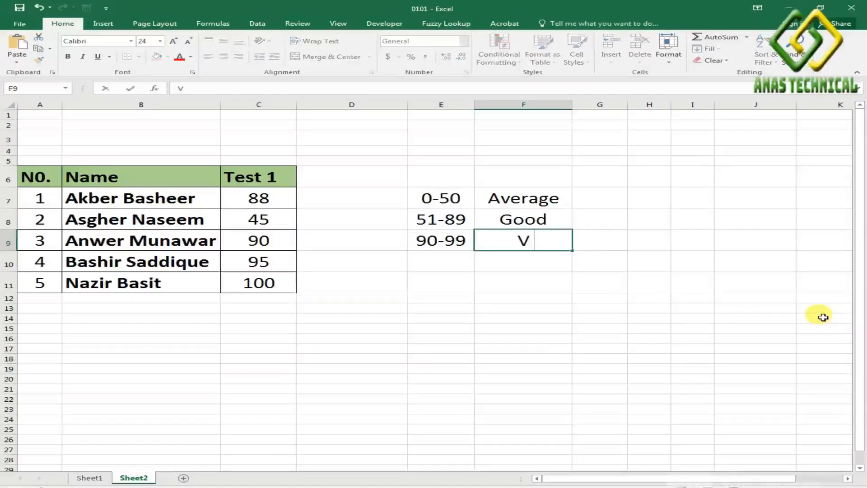
{"action": "type", "text": "Good"}
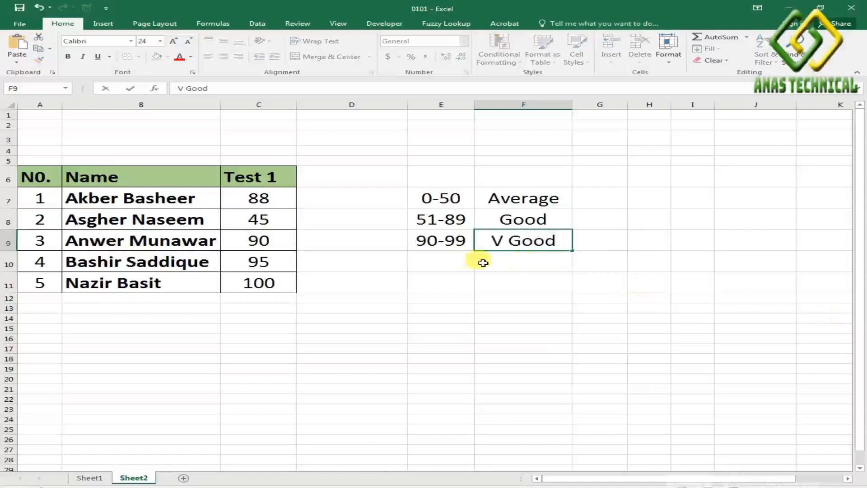
Step: Add the score 100 in E10 with the grade Excellent in F10
{"action": "left_click", "coordinate": [441, 258]}
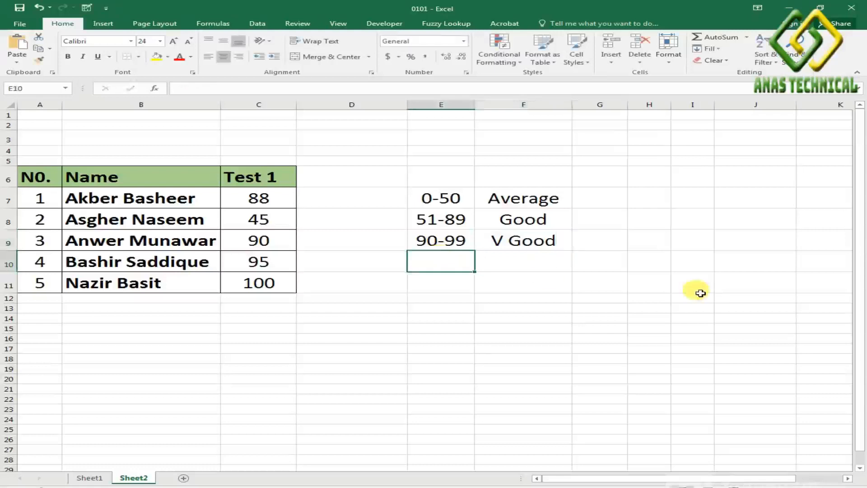
{"action": "type", "text": "100"}
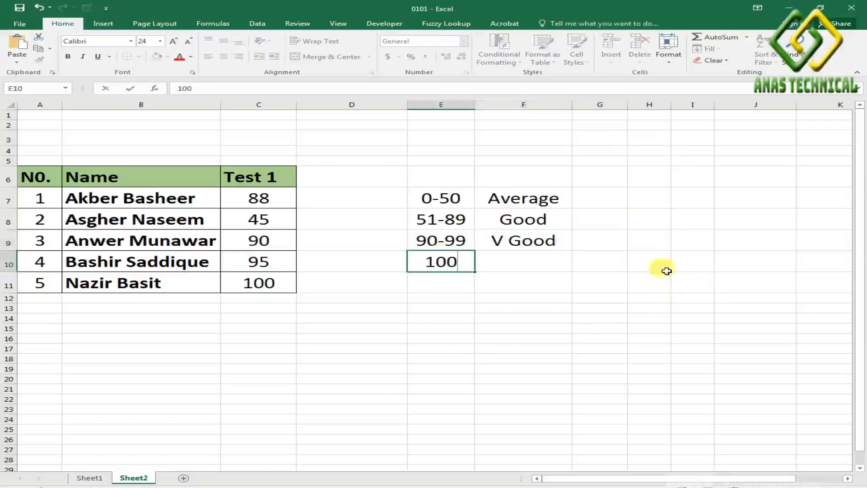
{"action": "left_click", "coordinate": [517, 264]}
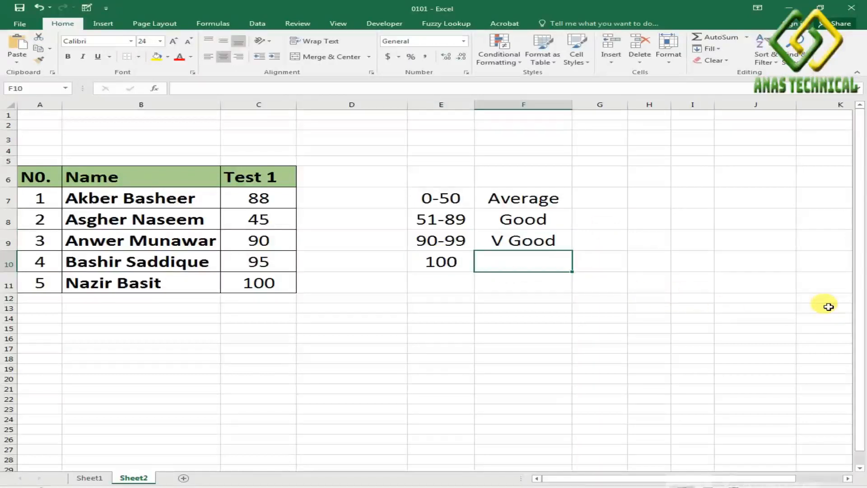
{"action": "type", "text": "Ex"}
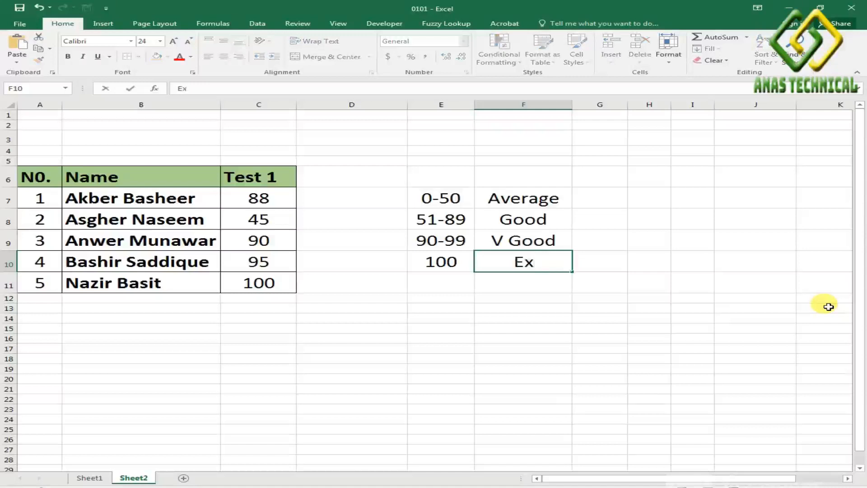
{"action": "type", "text": "celle"}
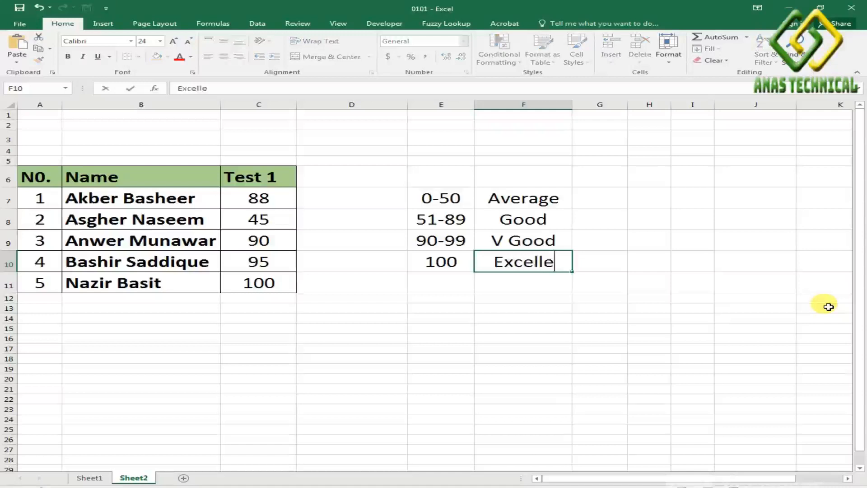
{"action": "type", "text": "nt"}
{"action": "left_click", "coordinate": [531, 364]}
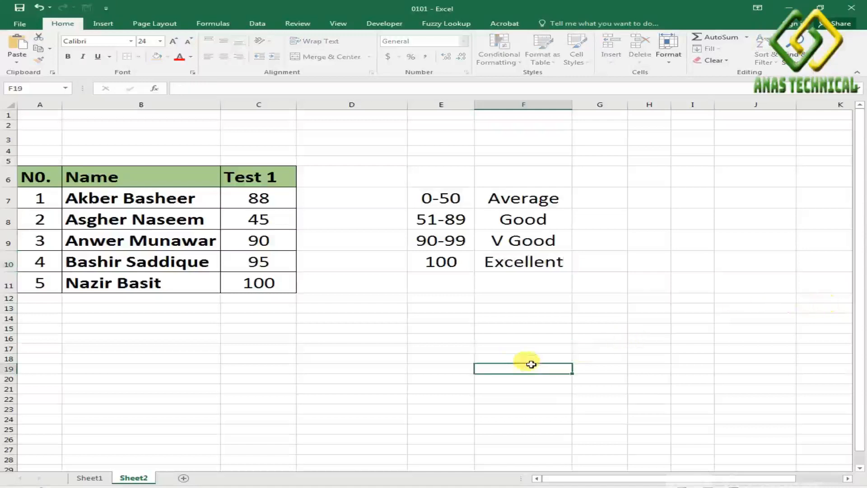
Step: Left-align the score bands in E7:E10 and the grades in F7:F10
{"action": "left_click_drag", "start_coordinate": [422, 195], "coordinate": [448, 261]}
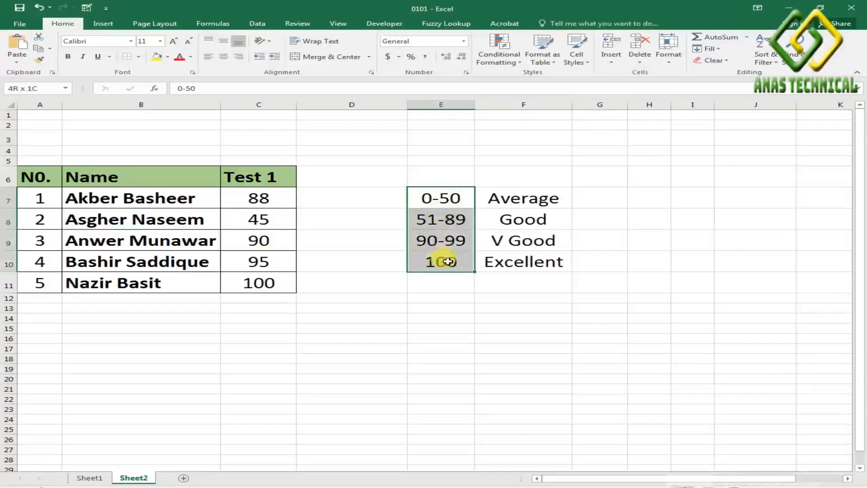
{"action": "left_click", "coordinate": [208, 57]}
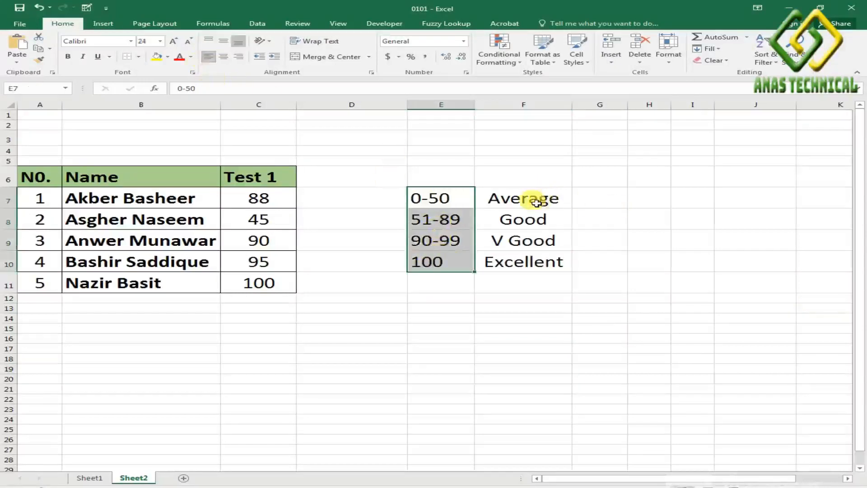
{"action": "left_click_drag", "start_coordinate": [537, 203], "coordinate": [524, 263]}
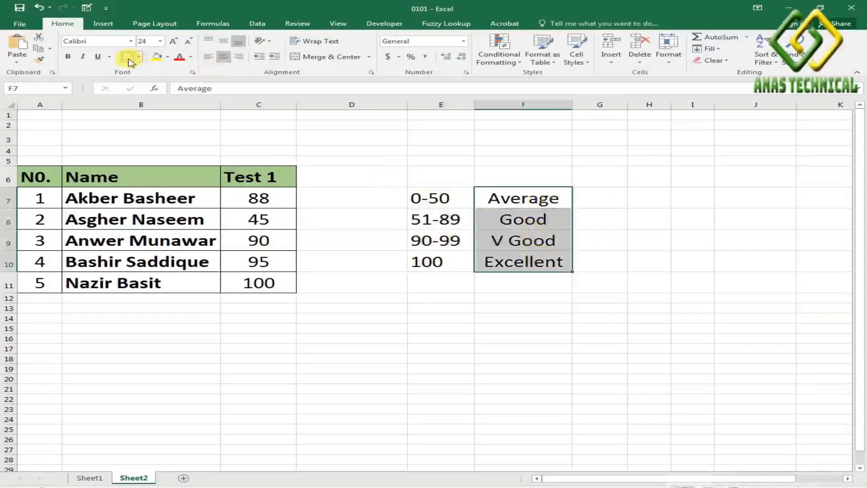
{"action": "left_click", "coordinate": [209, 56]}
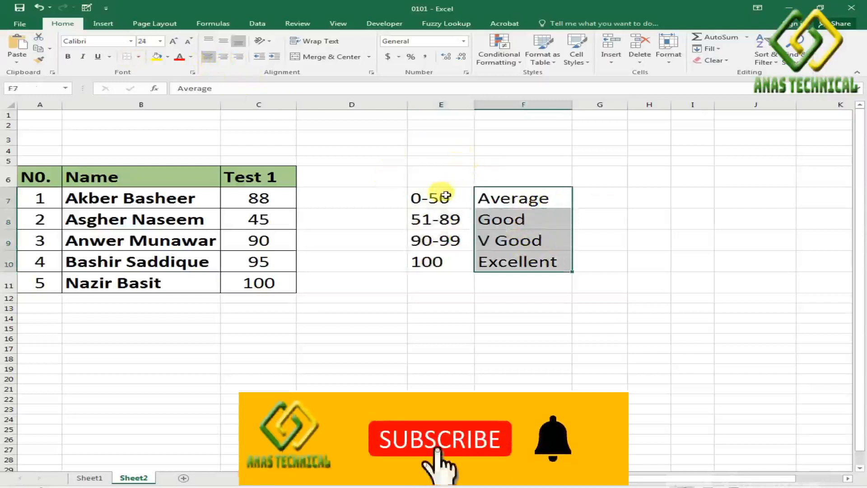
Step: Move the grading table from E7:F10 to start at J7, and narrow columns H and I
{"action": "left_click_drag", "start_coordinate": [446, 195], "coordinate": [523, 253]}
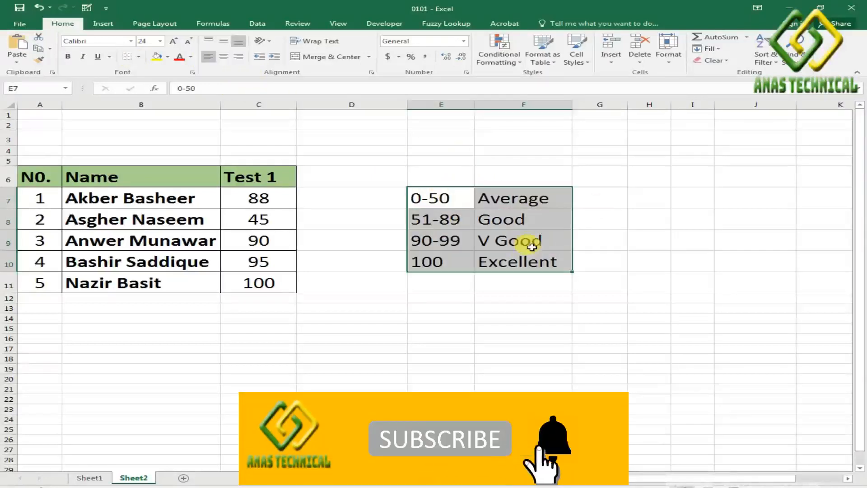
{"action": "key", "text": "ctrl+c"}
{"action": "left_click", "coordinate": [748, 197]}
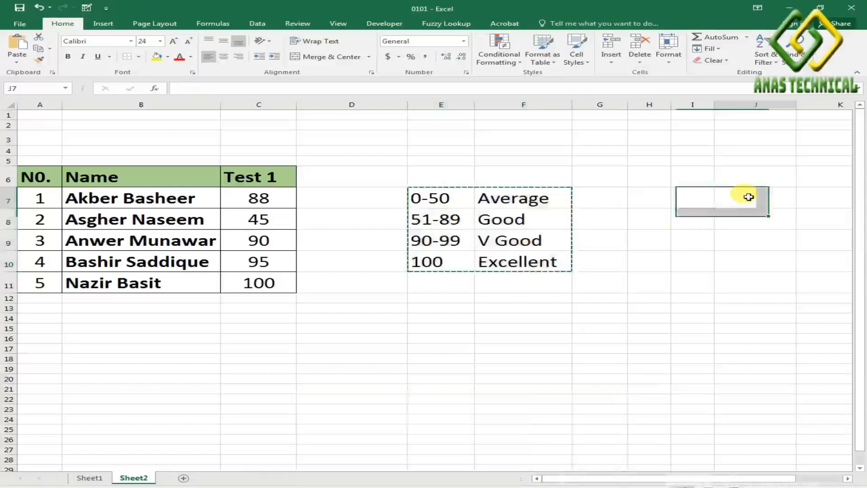
{"action": "key", "text": "Return"}
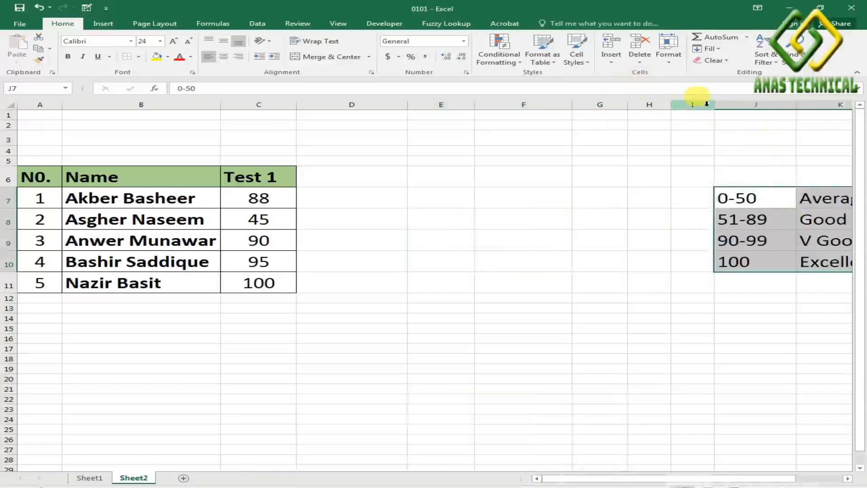
{"action": "left_click_drag", "start_coordinate": [713, 104], "coordinate": [661, 105]}
{"action": "left_click", "coordinate": [750, 309]}
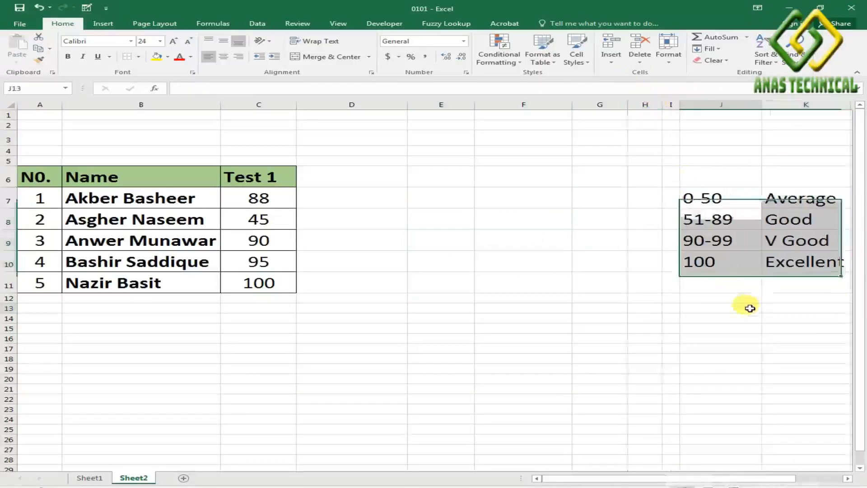
{"action": "left_click", "coordinate": [715, 197]}
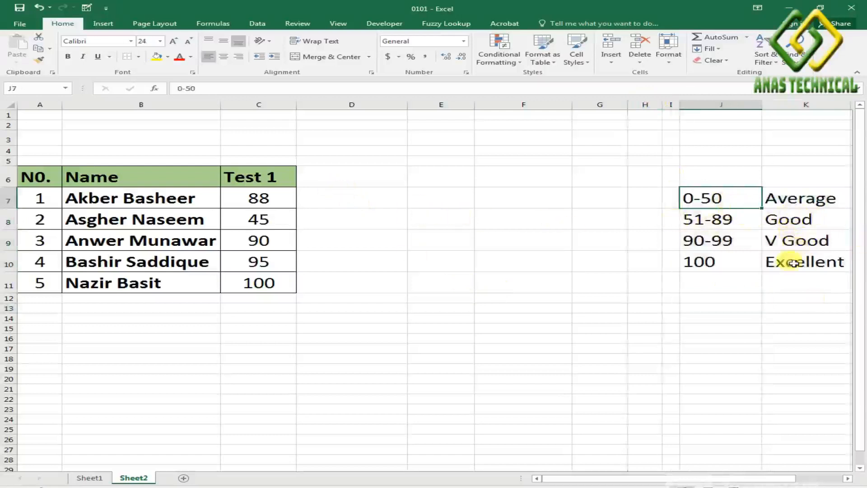
{"action": "left_click_drag", "start_coordinate": [333, 202], "coordinate": [344, 277]}
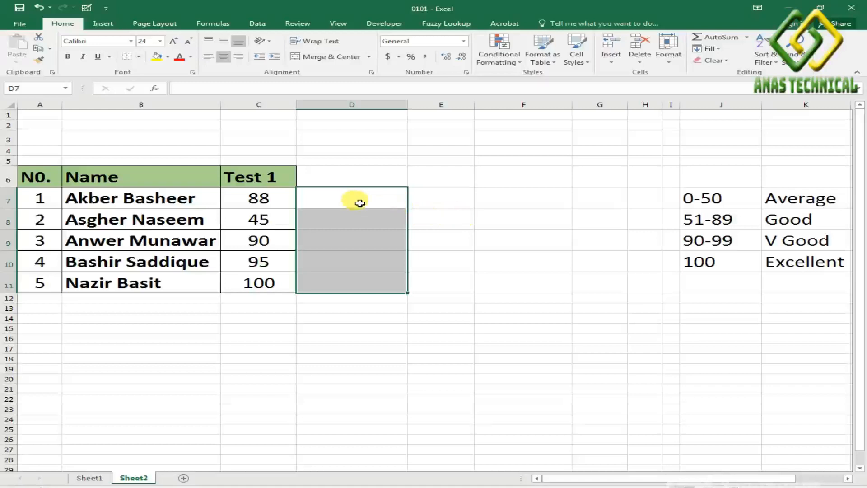
{"action": "left_click", "coordinate": [359, 257]}
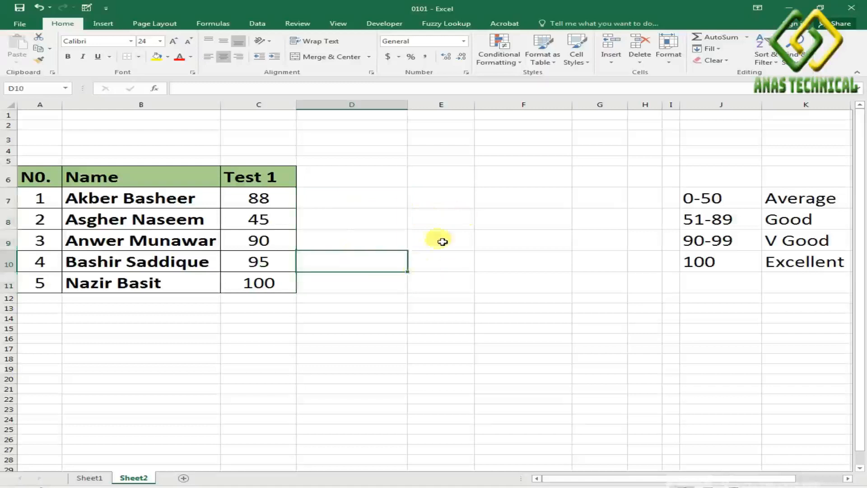
Step: Try to build a nested IF formula in D7 that gives "Average" when C7 is less than 50
{"action": "left_click", "coordinate": [336, 199]}
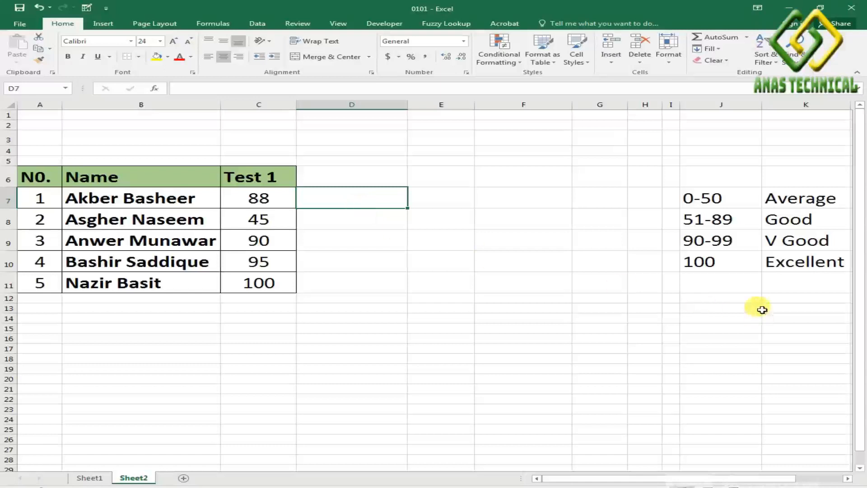
{"action": "type", "text": "="}
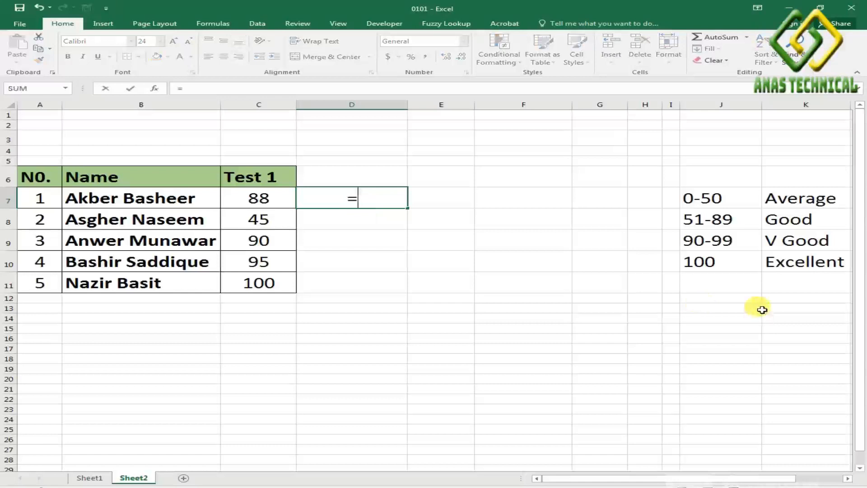
{"action": "type", "text": "i"}
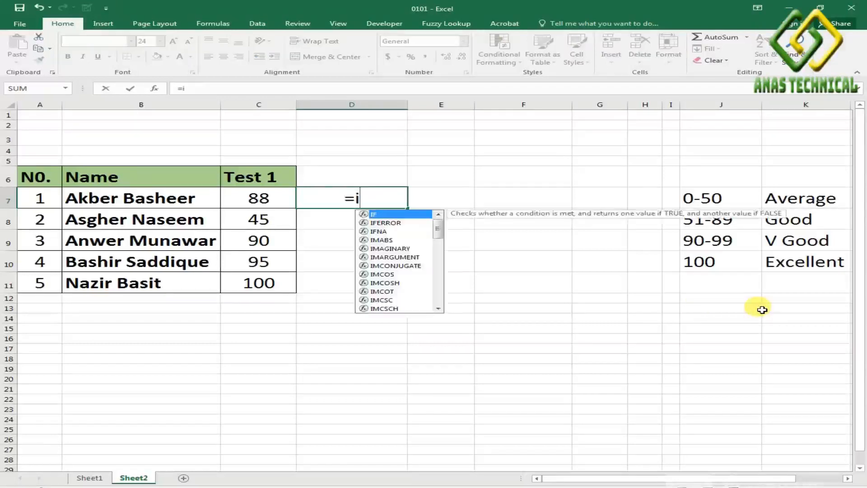
{"action": "type", "text": "f("}
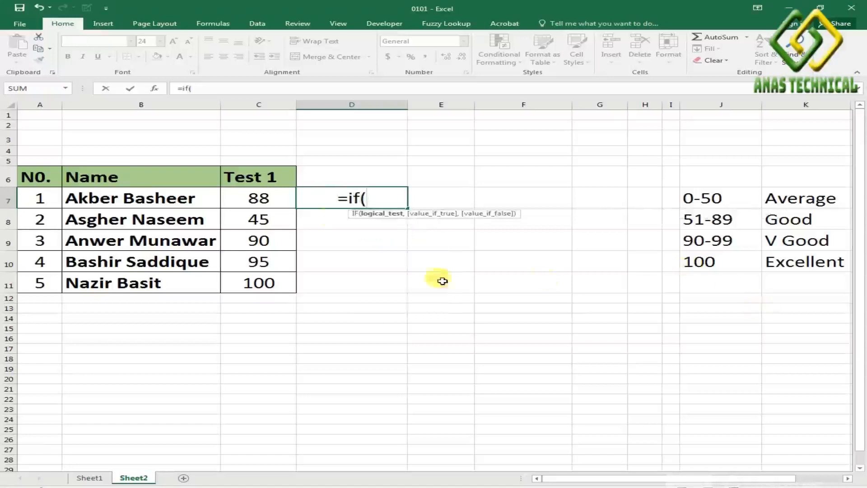
{"action": "left_click", "coordinate": [260, 200]}
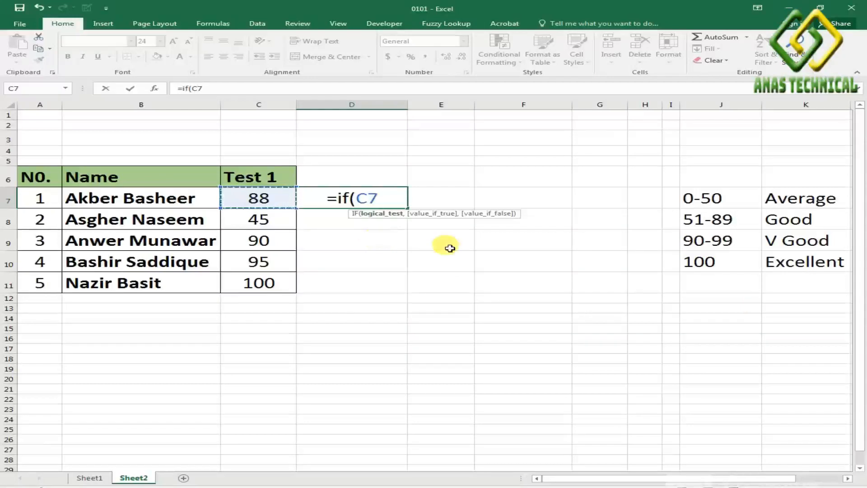
{"action": "type", "text": "<"}
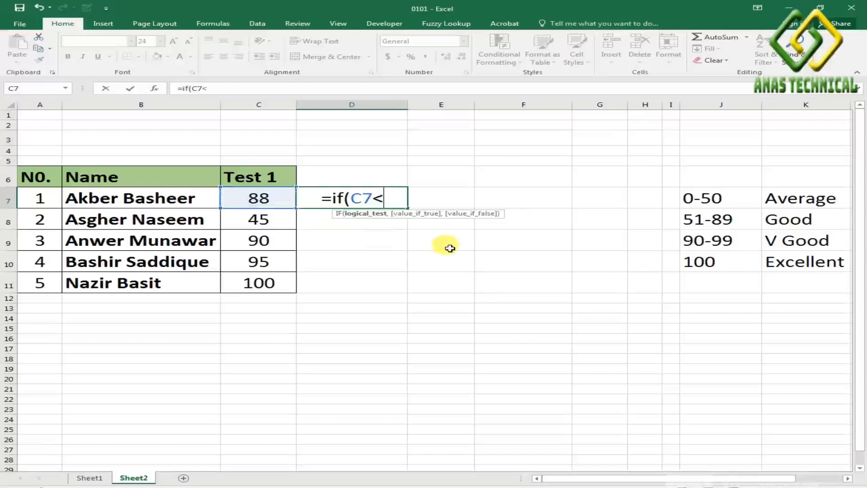
{"action": "type", "text": "50"}
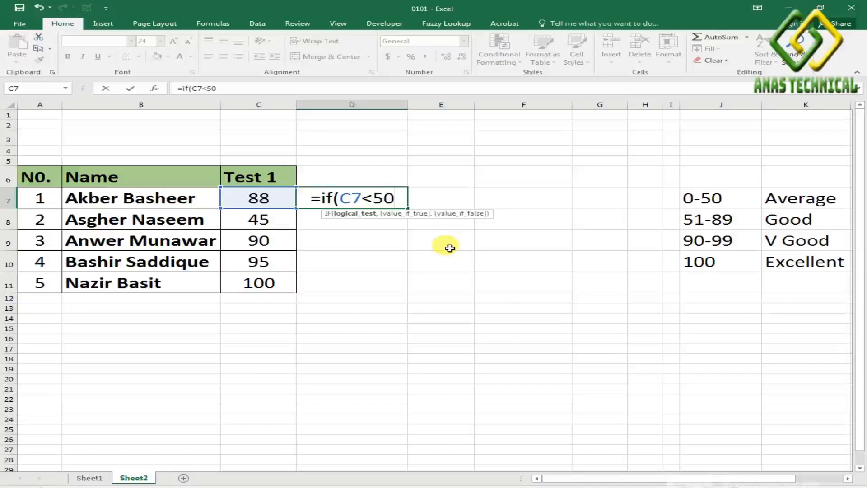
{"action": "type", "text": ","}
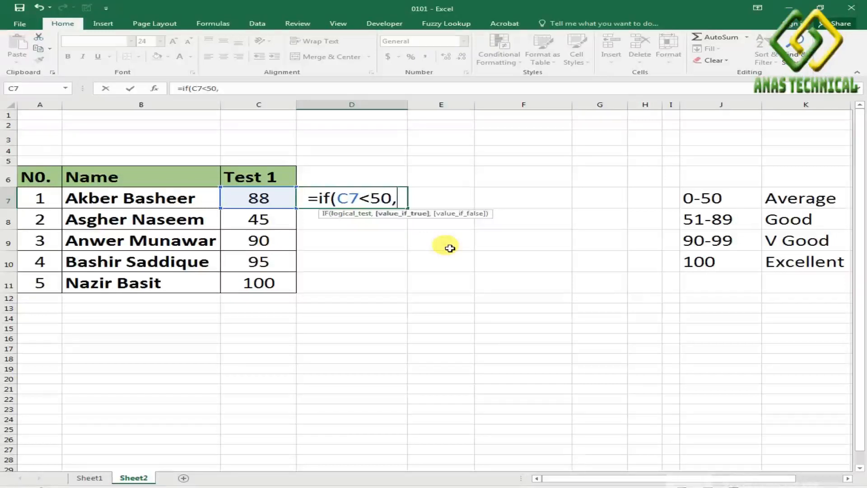
{"action": "type", "text": "'"}
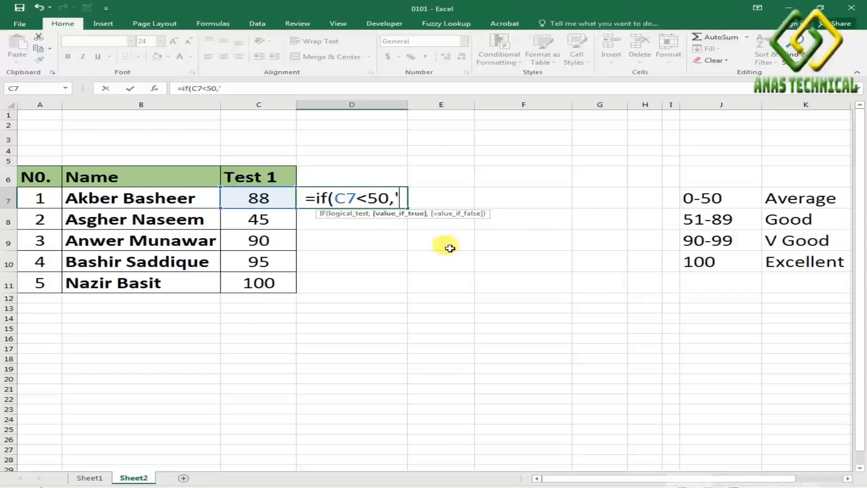
{"action": "key", "text": "BackSpace"}
{"action": "type", "text": ":"}
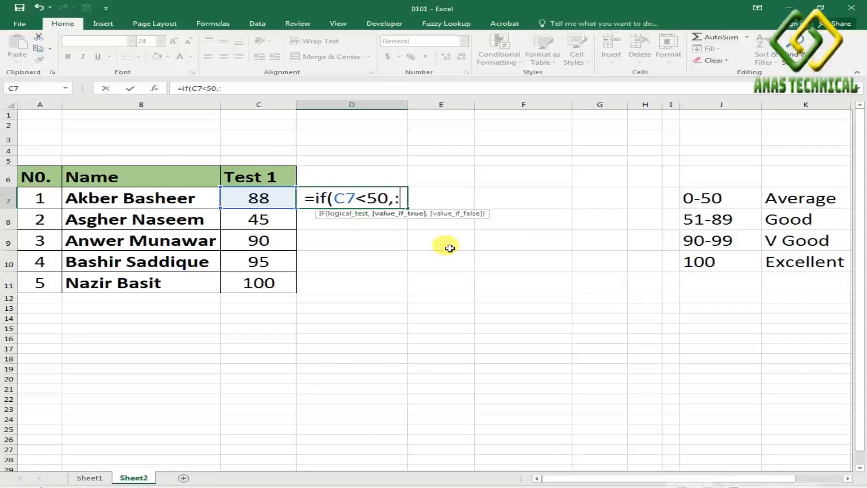
{"action": "key", "text": "BackSpace"}
{"action": "type", "text": "\""}
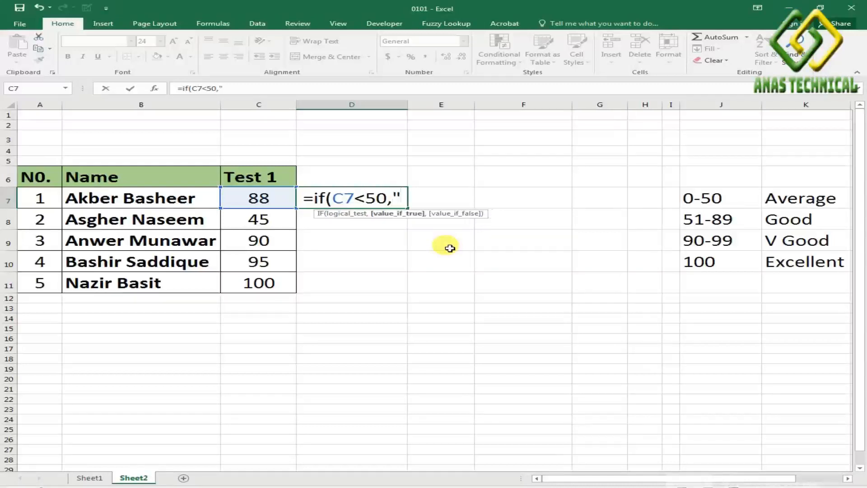
{"action": "type", "text": "Av"}
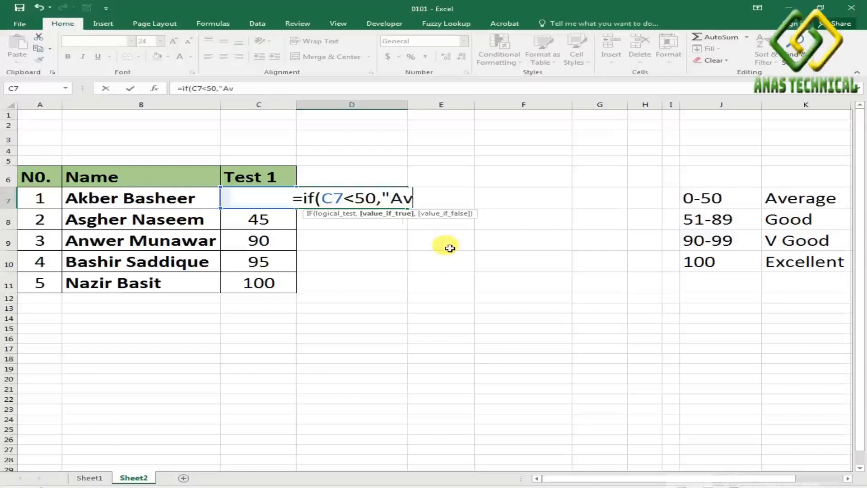
{"action": "type", "text": "era"}
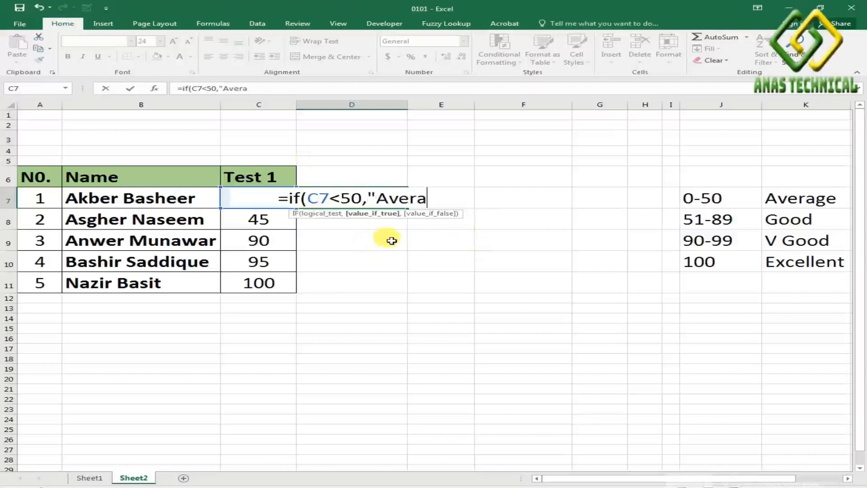
{"action": "type", "text": "ge"}
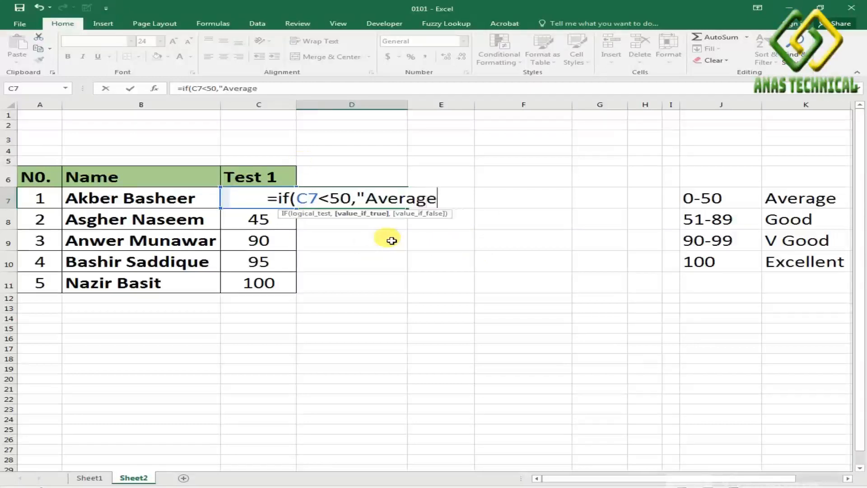
{"action": "type", "text": ","}
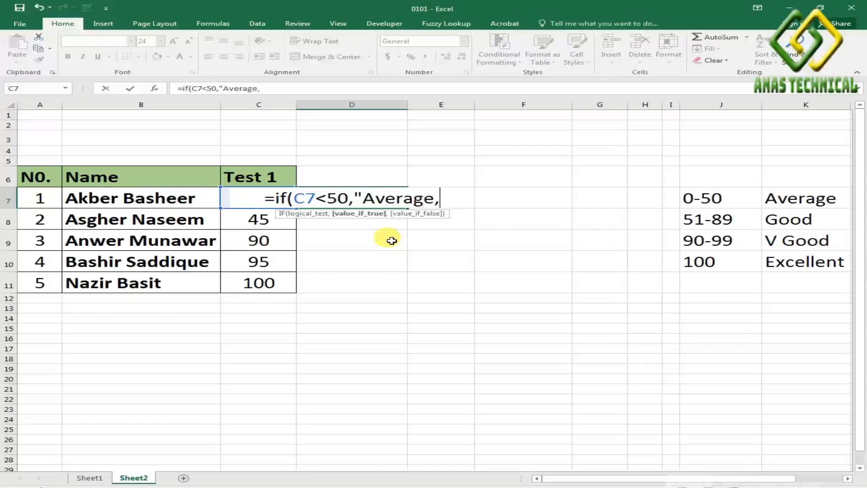
{"action": "type", "text": "\""}
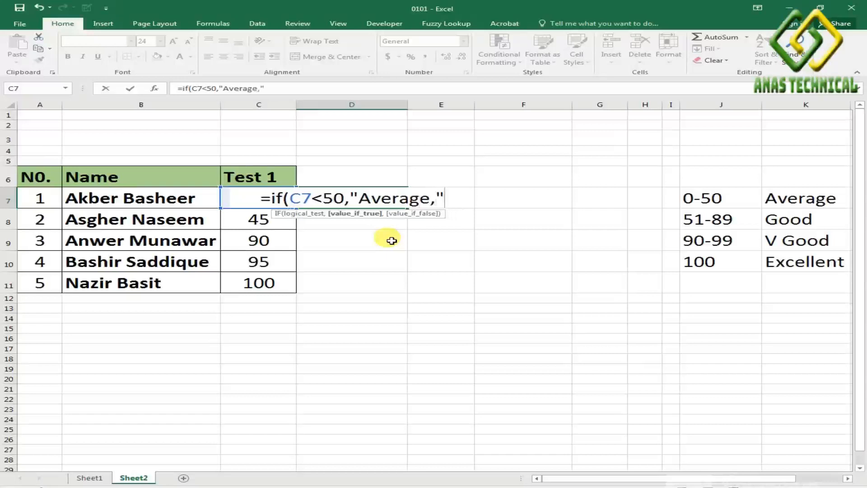
{"action": "type", "text": " i"}
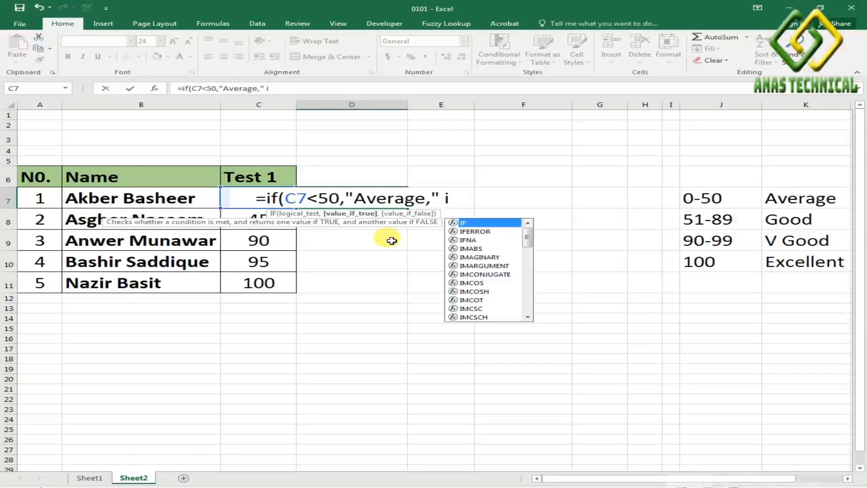
{"action": "type", "text": "f"}
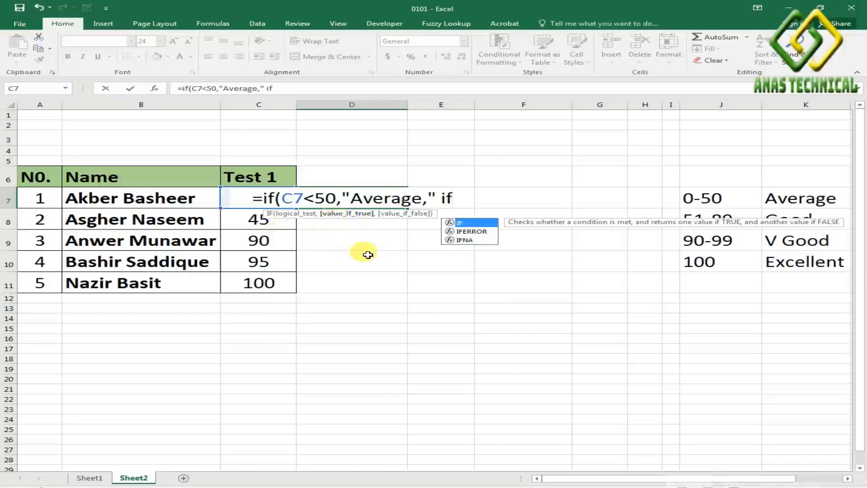
Step: Erase the unfinished IF formula from D7 and leave the cell empty
{"action": "key", "text": "BackSpace"}
{"action": "key", "text": "BackSpace"}
{"action": "key", "text": "BackSpace"}
{"action": "key", "text": "BackSpace"}
{"action": "key", "text": "BackSpace"}
{"action": "key", "text": "BackSpace"}
{"action": "key", "text": "BackSpace"}
{"action": "key", "text": "BackSpace"}
{"action": "key", "text": "BackSpace"}
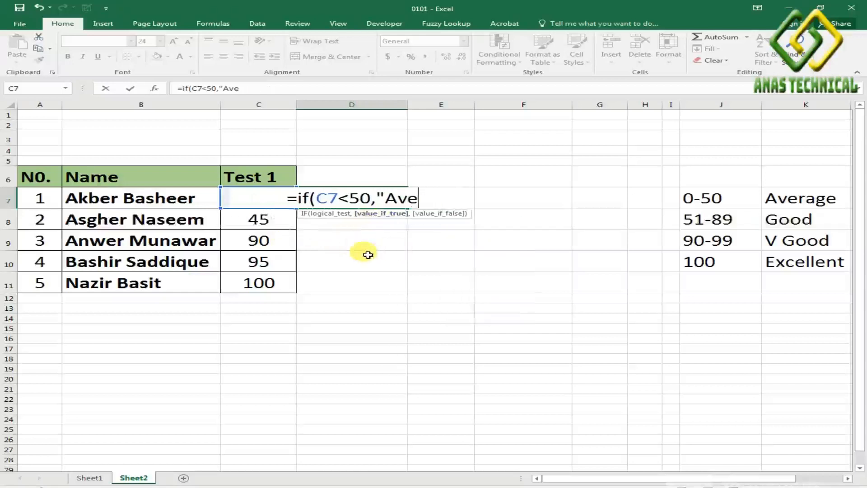
{"action": "key", "text": "BackSpace"}
{"action": "key", "text": "BackSpace"}
{"action": "key", "text": "BackSpace"}
{"action": "key", "text": "BackSpace"}
{"action": "key", "text": "BackSpace"}
{"action": "key", "text": "BackSpace"}
{"action": "key", "text": "BackSpace"}
{"action": "key", "text": "BackSpace"}
{"action": "key", "text": "BackSpace"}
{"action": "key", "text": "BackSpace"}
{"action": "key", "text": "BackSpace"}
{"action": "key", "text": "BackSpace"}
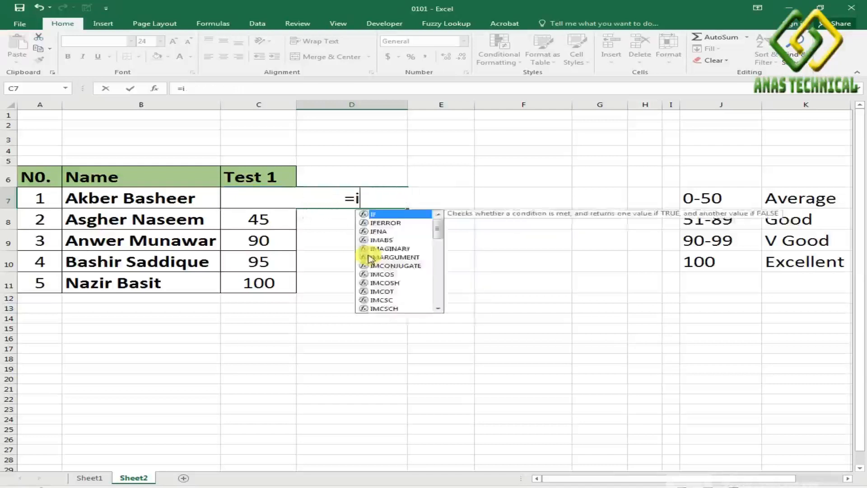
{"action": "key", "text": "BackSpace"}
{"action": "key", "text": "BackSpace"}
{"action": "left_click", "coordinate": [350, 217]}
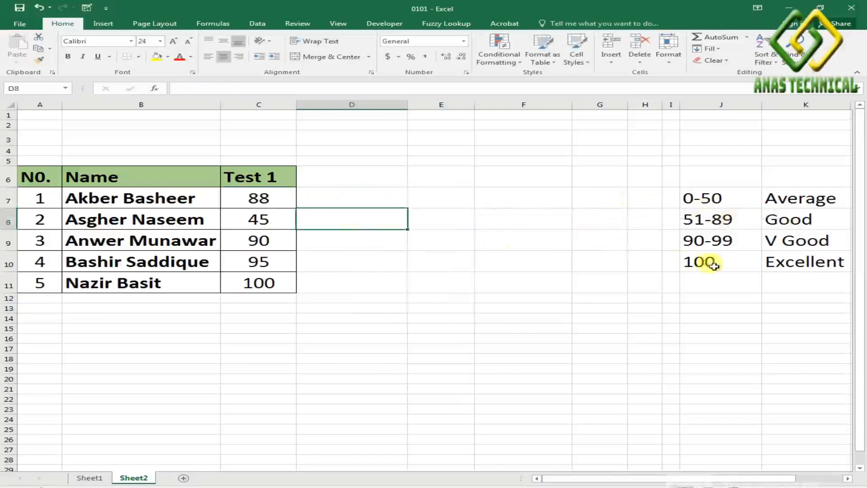
Step: Narrow column G with column H collapsed, and widen column I next to the score bands
{"action": "left_click", "coordinate": [598, 198]}
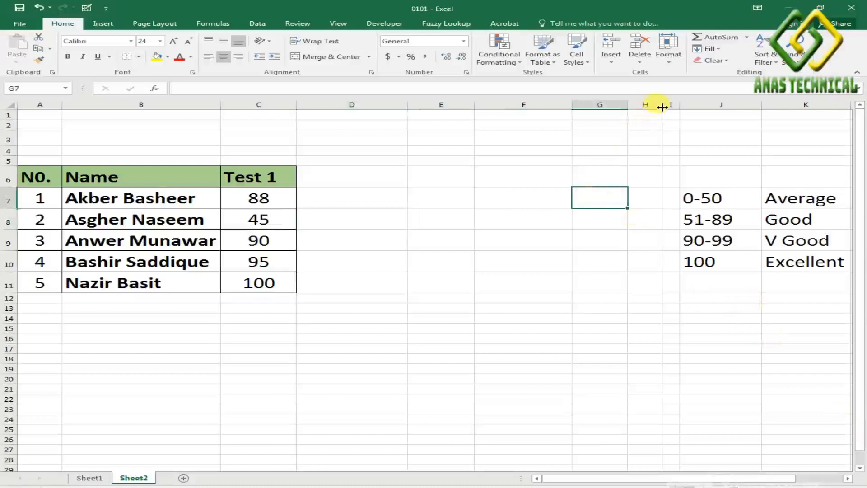
{"action": "left_click_drag", "start_coordinate": [661, 104], "coordinate": [602, 109]}
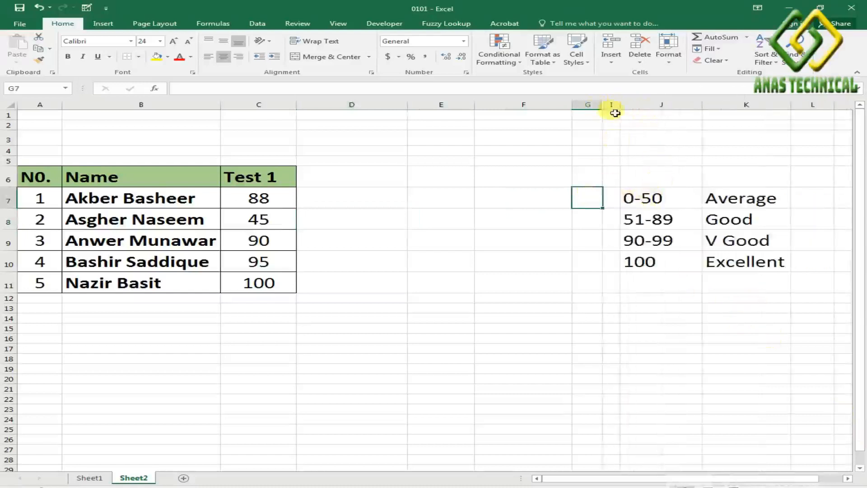
{"action": "left_click_drag", "start_coordinate": [620, 104], "coordinate": [682, 103]}
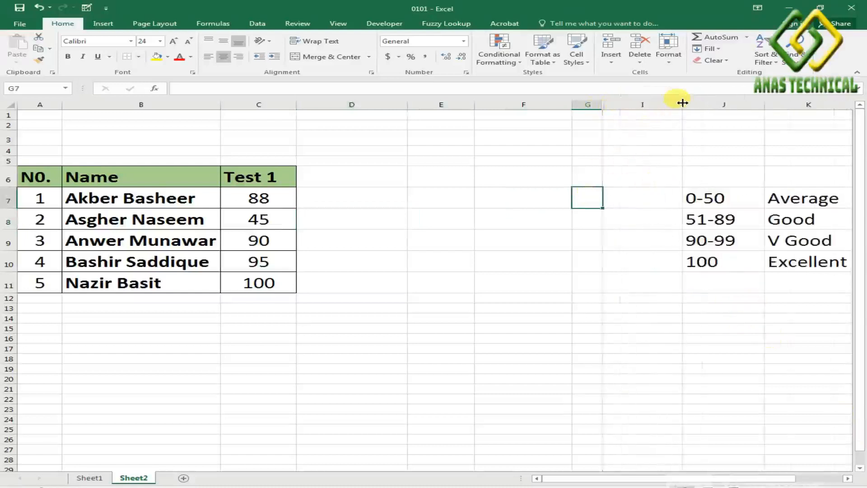
Step: Enter the lower limits 0, 51, 90 and 100 of the score bands in I7:I10
{"action": "left_click", "coordinate": [635, 199]}
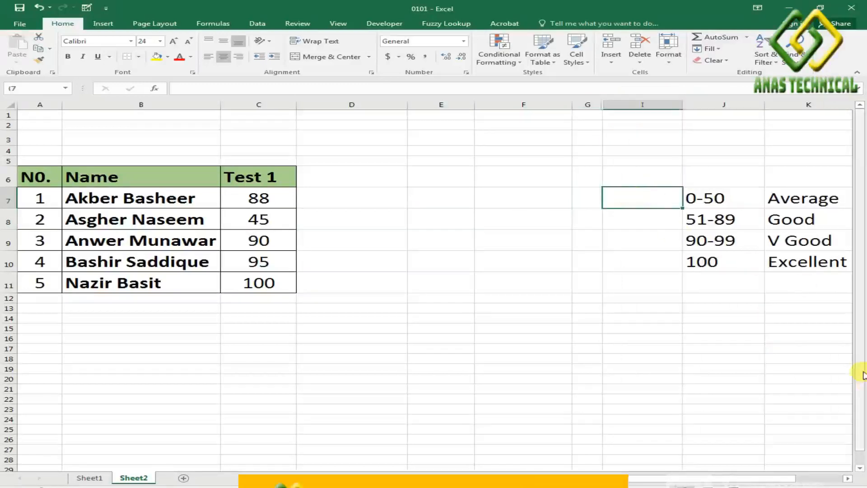
{"action": "type", "text": "0"}
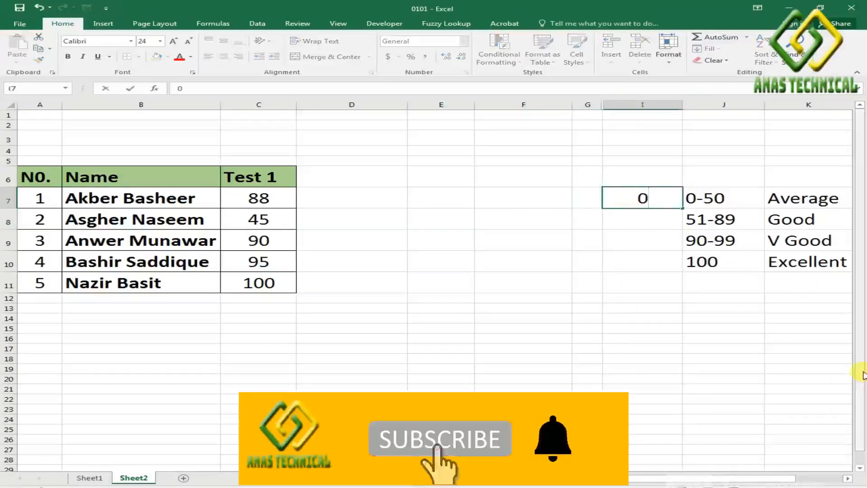
{"action": "key", "text": "Return"}
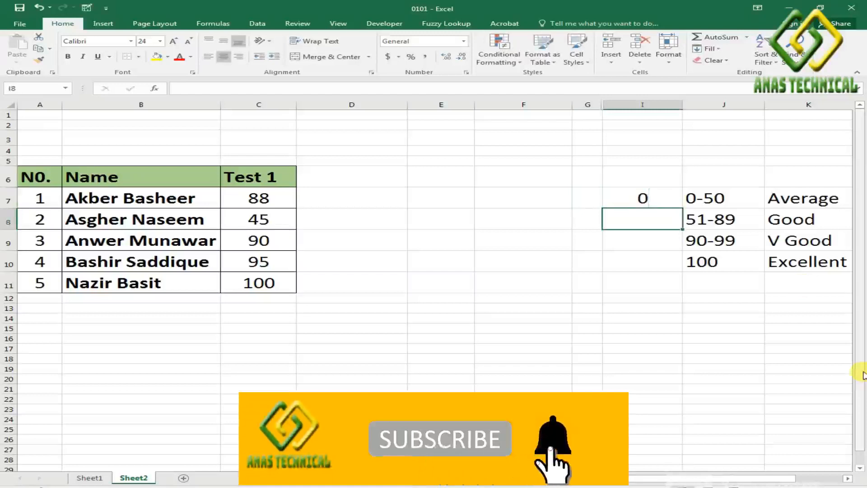
{"action": "type", "text": "51"}
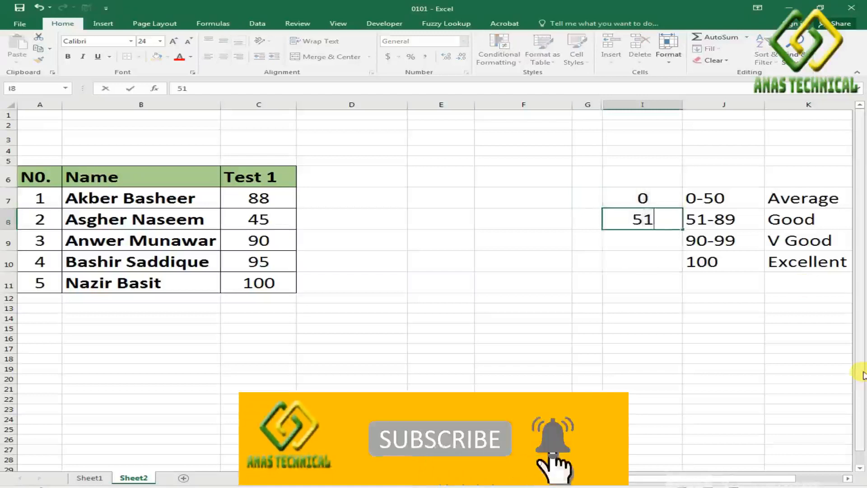
{"action": "key", "text": "Return"}
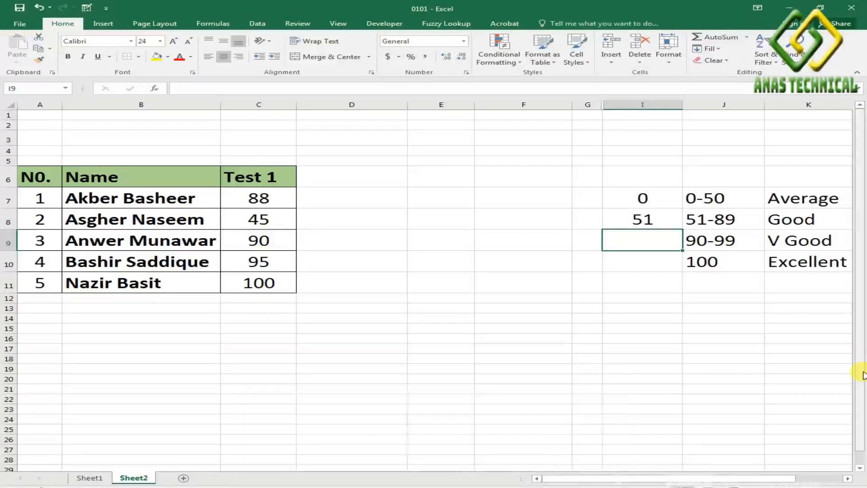
{"action": "type", "text": "90"}
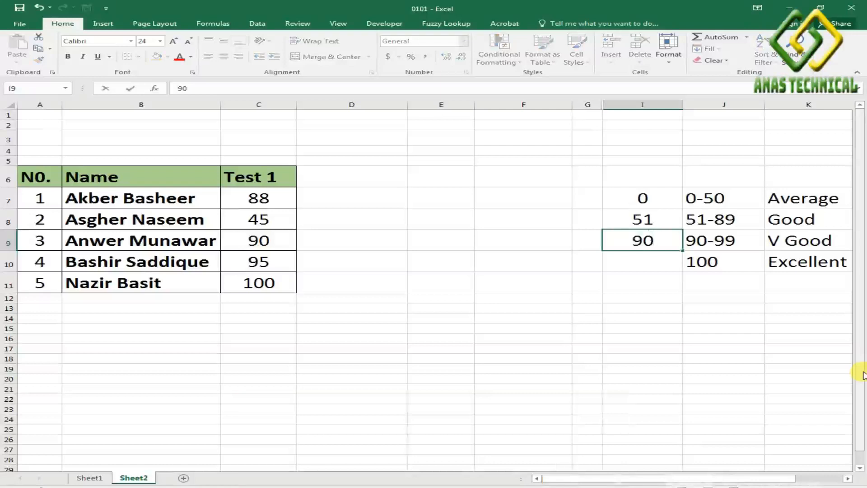
{"action": "key", "text": "Return"}
{"action": "type", "text": "100"}
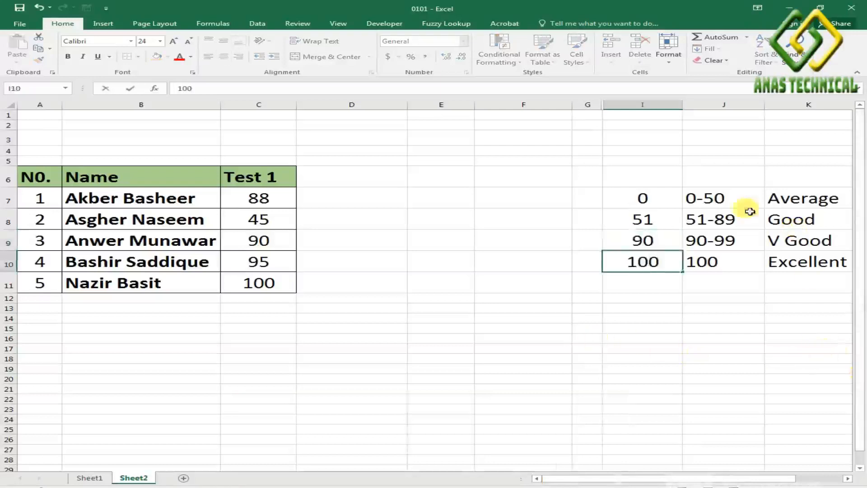
Step: Left-align the lower limits in I7:I10
{"action": "left_click", "coordinate": [653, 199]}
{"action": "left_click_drag", "start_coordinate": [653, 198], "coordinate": [650, 263]}
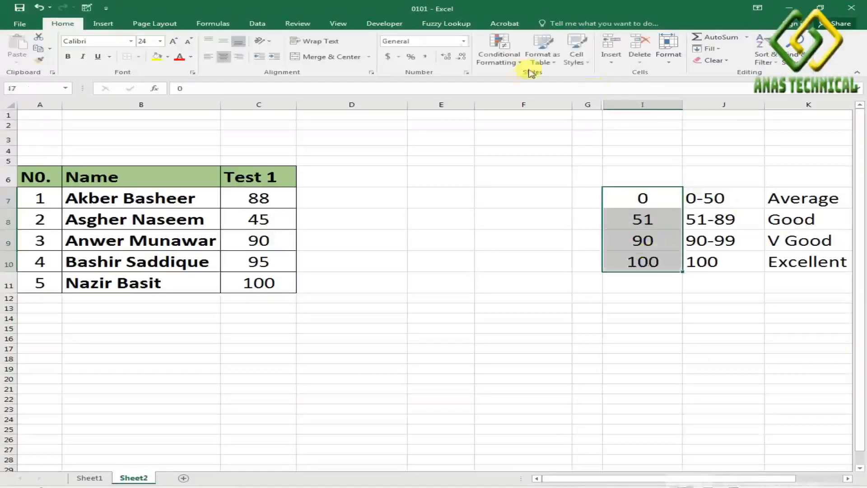
{"action": "left_click", "coordinate": [212, 56]}
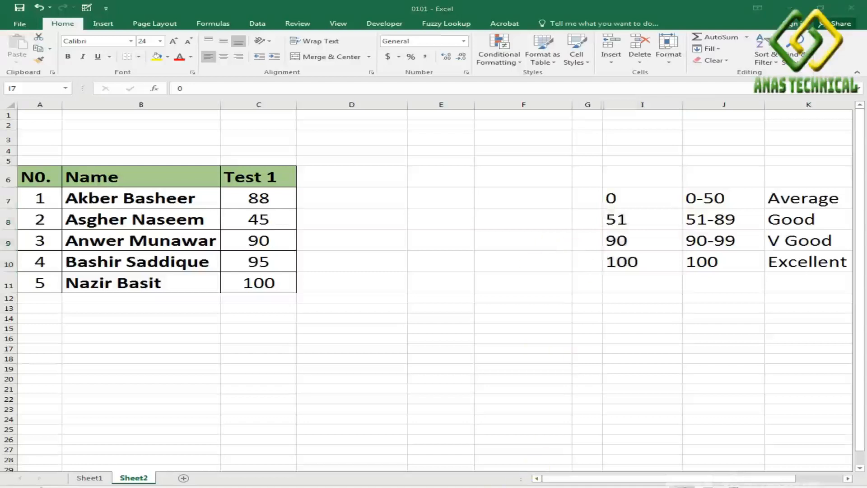
Step: Add borders around all cells of the grading table I7:K10
{"action": "left_click", "coordinate": [629, 195]}
{"action": "left_click_drag", "start_coordinate": [629, 196], "coordinate": [799, 258]}
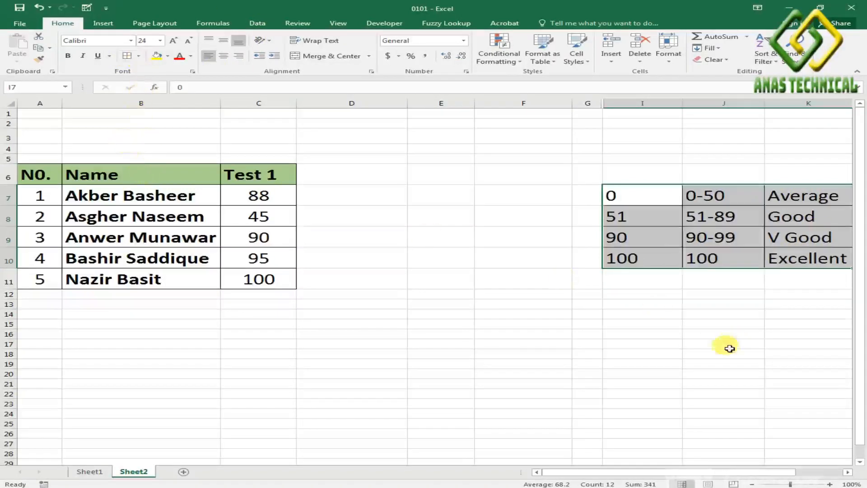
{"action": "left_click", "coordinate": [663, 323]}
{"action": "left_click_drag", "start_coordinate": [699, 192], "coordinate": [702, 259]}
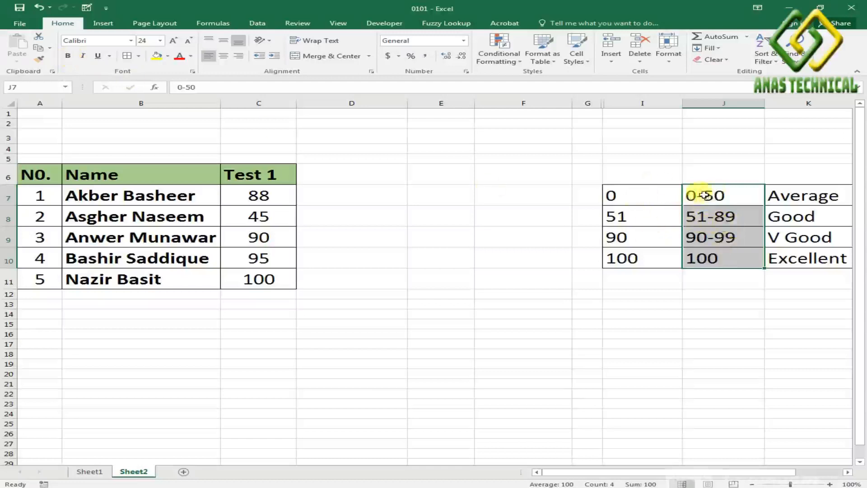
{"action": "left_click", "coordinate": [658, 192]}
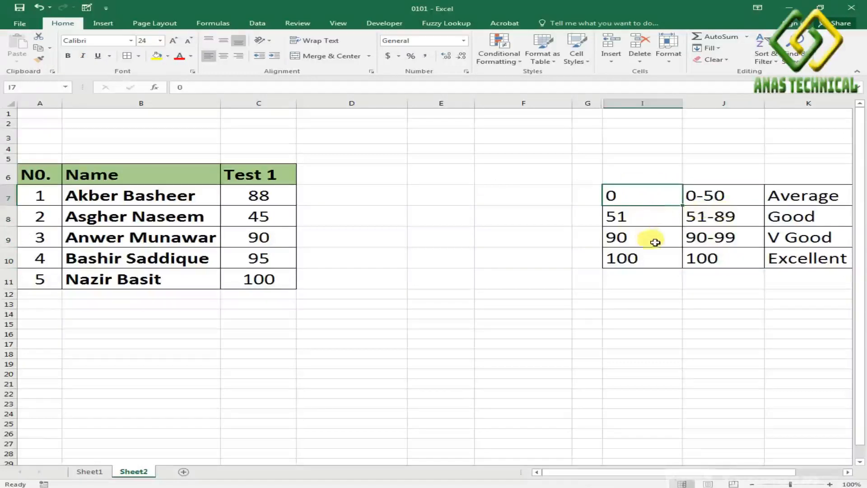
Step: Enter >= as the heading in I6 above the lower limits and left-align it
{"action": "left_click", "coordinate": [626, 178]}
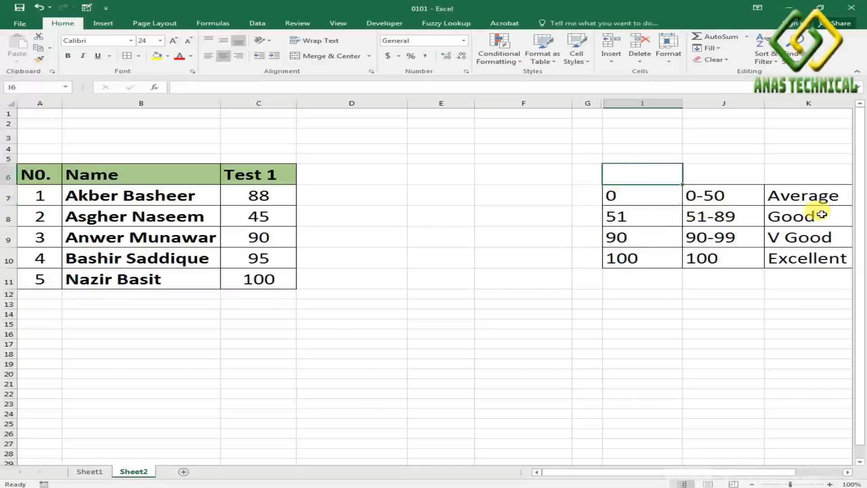
{"action": "type", "text": ">="}
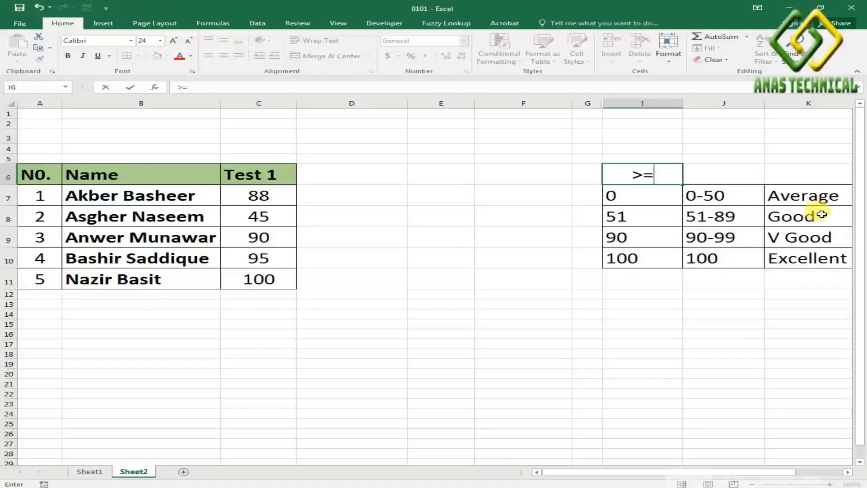
{"action": "left_click", "coordinate": [652, 293]}
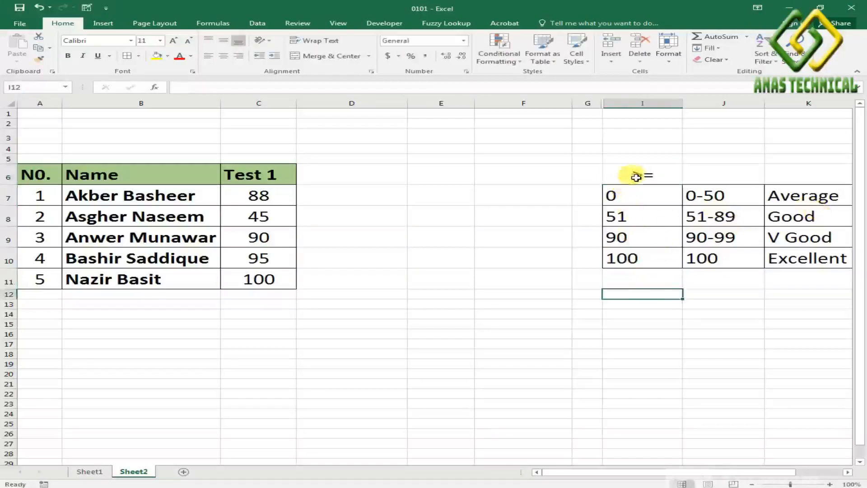
{"action": "left_click", "coordinate": [636, 176]}
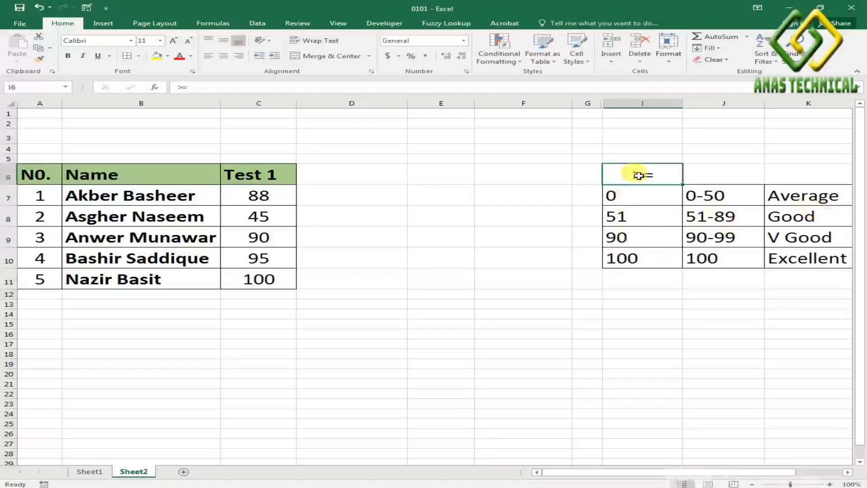
{"action": "left_click", "coordinate": [208, 56]}
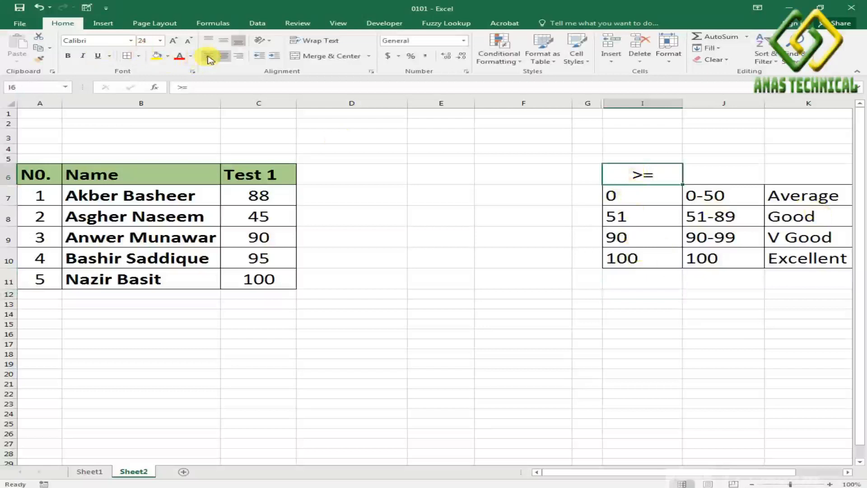
{"action": "left_click", "coordinate": [637, 196]}
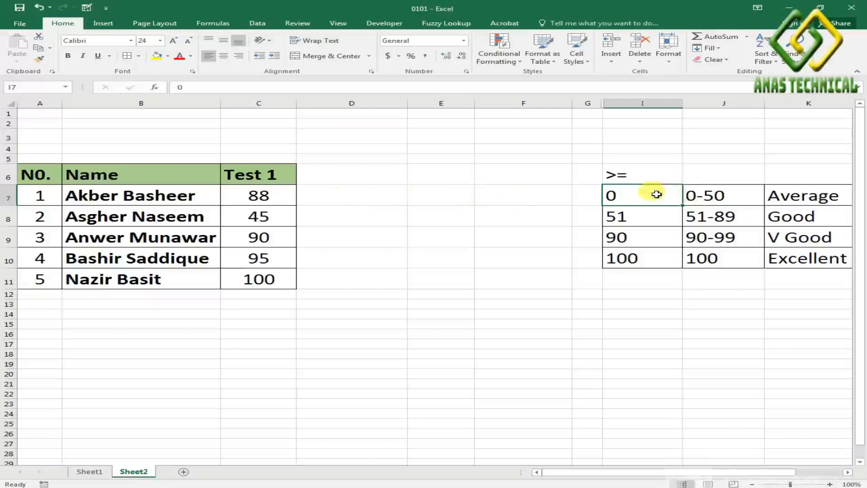
{"action": "left_click", "coordinate": [368, 194]}
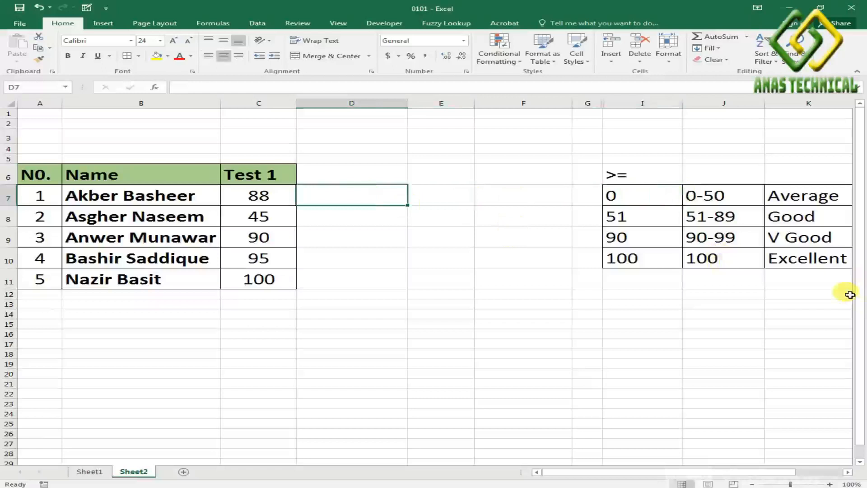
{"action": "type", "text": "v"}
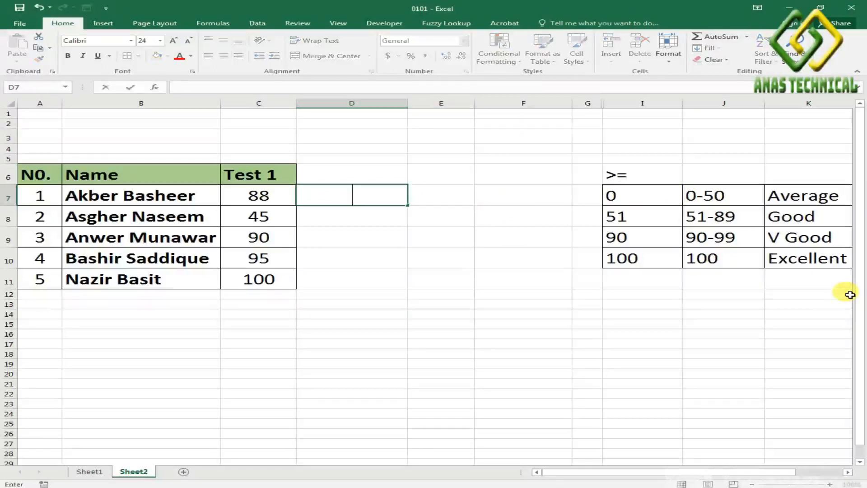
{"action": "type", "text": "=v"}
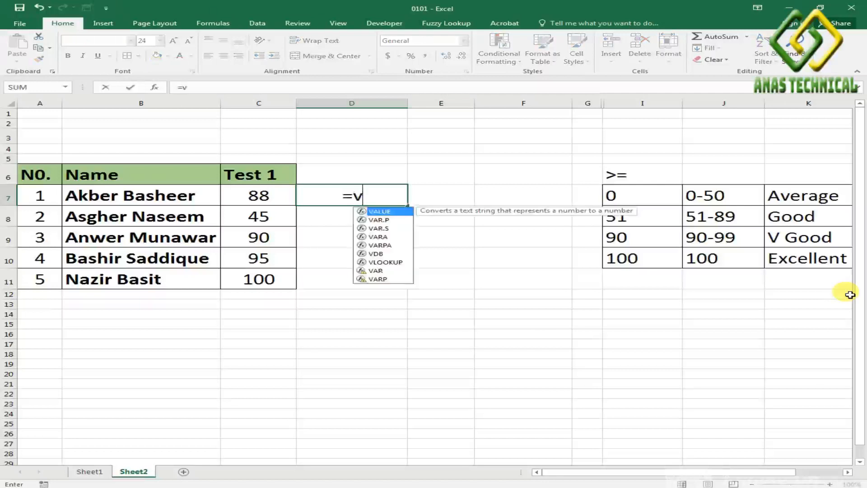
{"action": "type", "text": "l"}
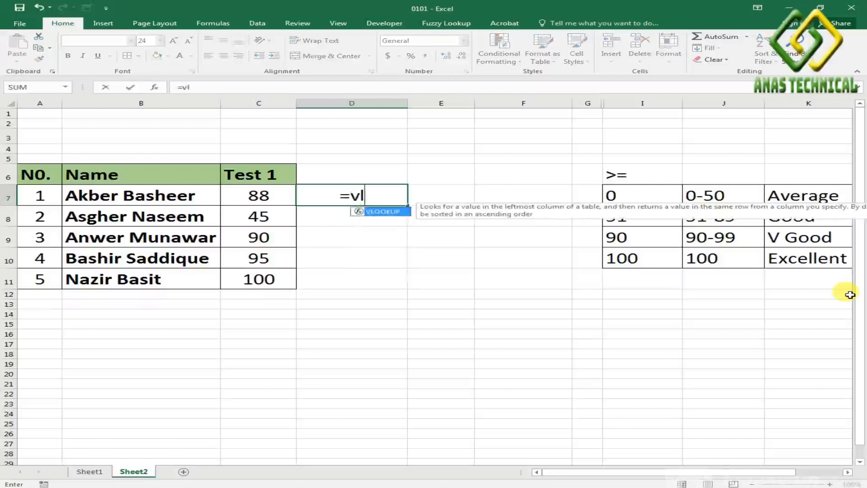
{"action": "key", "text": "Tab"}
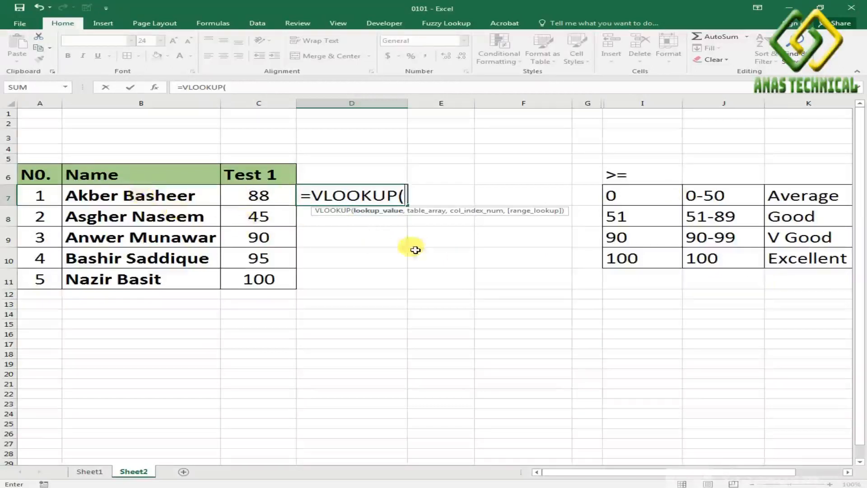
{"action": "left_click", "coordinate": [264, 196]}
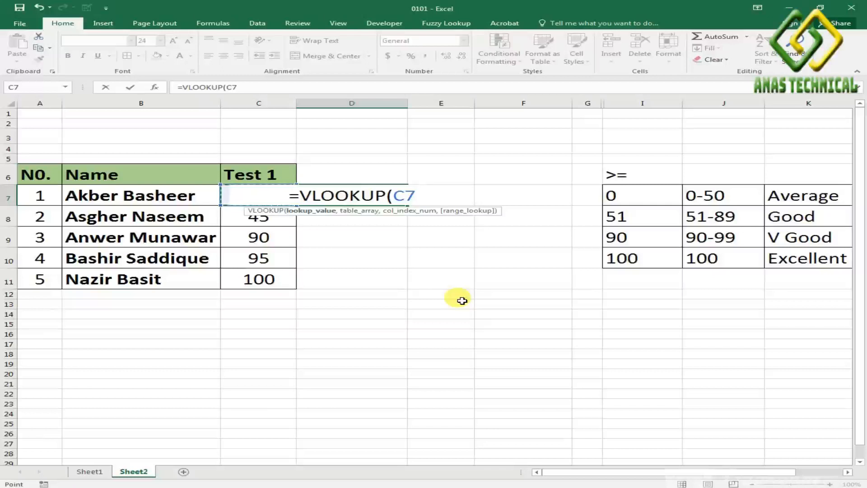
{"action": "key", "text": "BackSpace"}
{"action": "key", "text": "BackSpace"}
{"action": "key", "text": "BackSpace"}
{"action": "key", "text": "BackSpace"}
{"action": "key", "text": "BackSpace"}
{"action": "key", "text": "BackSpace"}
{"action": "key", "text": "BackSpace"}
{"action": "key", "text": "BackSpace"}
{"action": "key", "text": "BackSpace"}
{"action": "key", "text": "BackSpace"}
{"action": "key", "text": "BackSpace"}
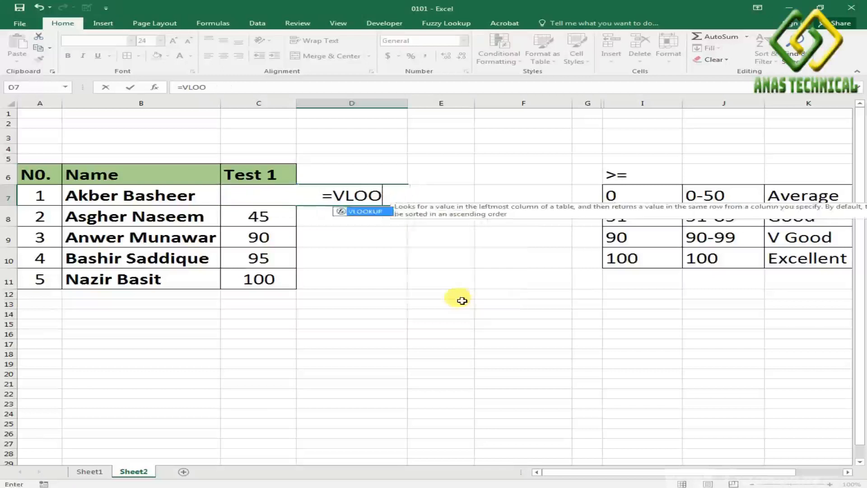
Step: Left-align the empty result cells D7:D11 beside the Test 1 scores
{"action": "left_click", "coordinate": [311, 280]}
{"action": "left_click_drag", "start_coordinate": [350, 194], "coordinate": [371, 277]}
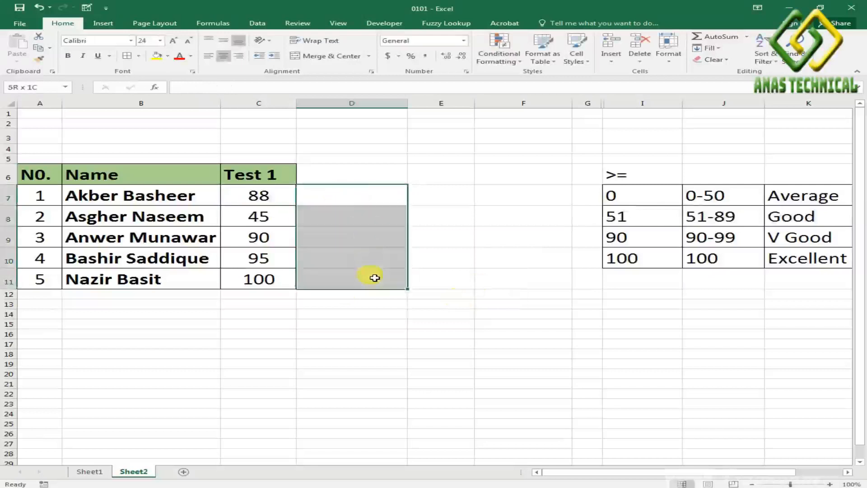
{"action": "left_click", "coordinate": [211, 58]}
Step: Start a VLOOKUP formula in D7 with the first student's score in C7 as the lookup value
{"action": "left_click", "coordinate": [354, 196]}
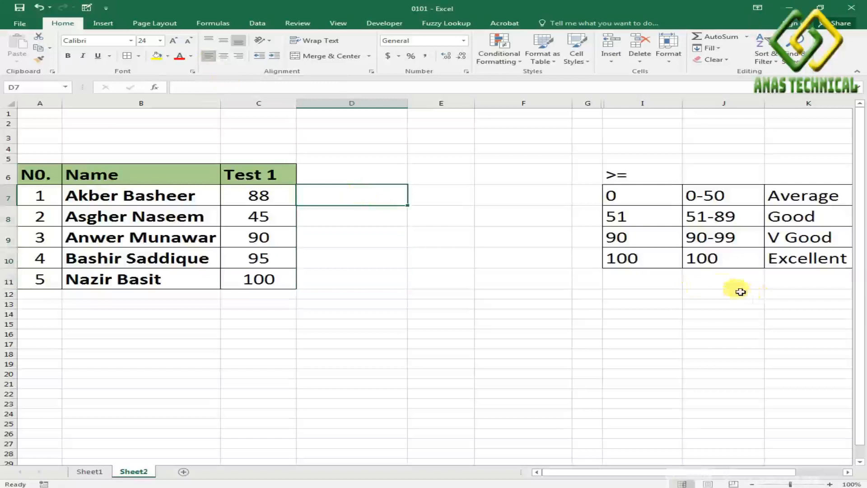
{"action": "type", "text": "="}
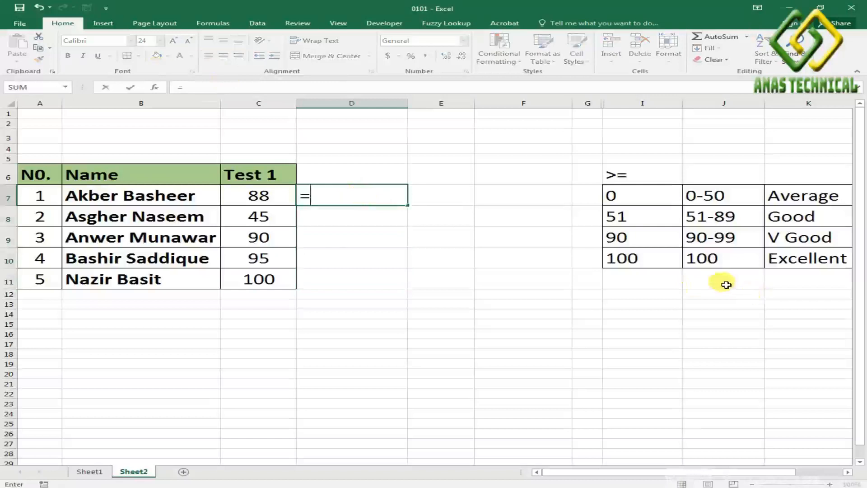
{"action": "type", "text": "vl"}
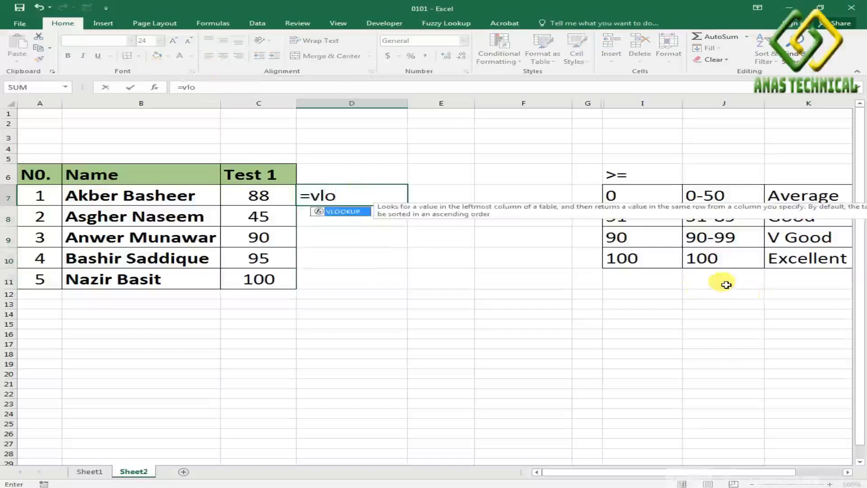
{"action": "type", "text": "o"}
{"action": "key", "text": "Tab"}
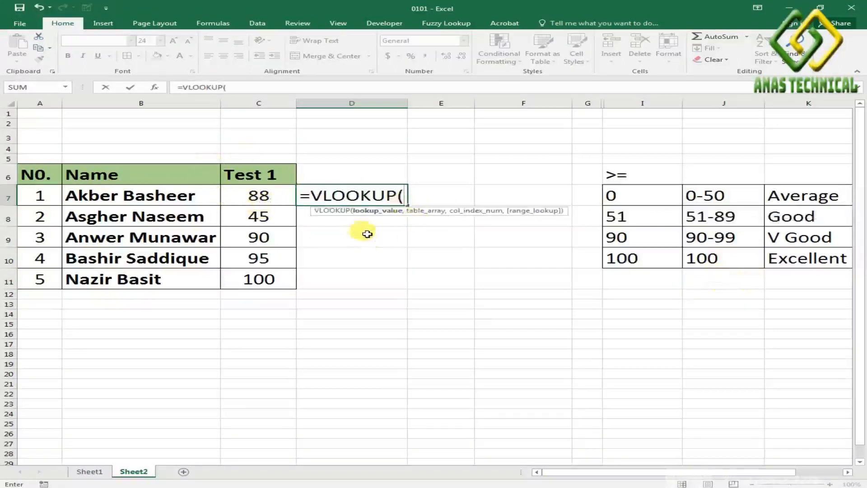
{"action": "left_click", "coordinate": [263, 196]}
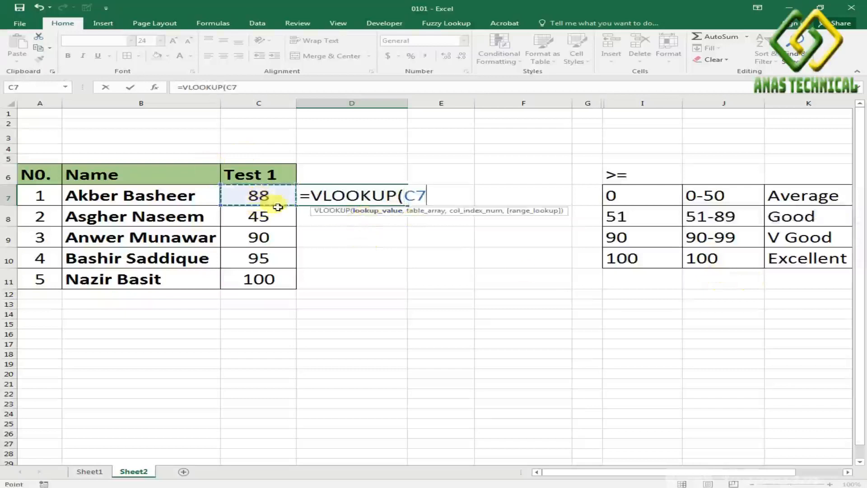
{"action": "type", "text": ","}
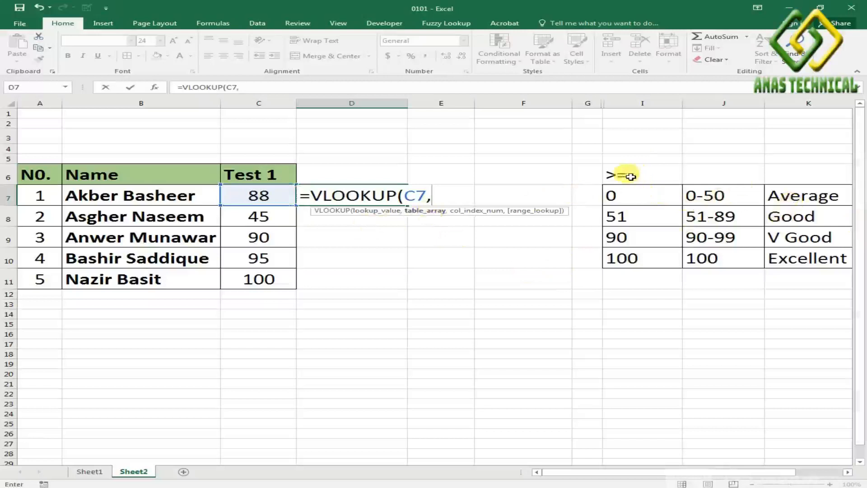
Step: Set the VLOOKUP table array to the grading table as the absolute range $I$7:$K$10
{"action": "left_click_drag", "start_coordinate": [621, 176], "coordinate": [801, 258]}
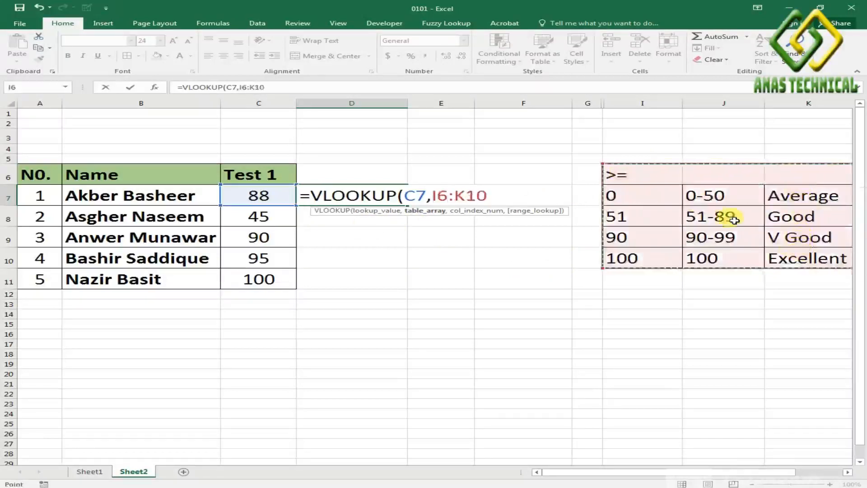
{"action": "left_click_drag", "start_coordinate": [634, 191], "coordinate": [824, 258]}
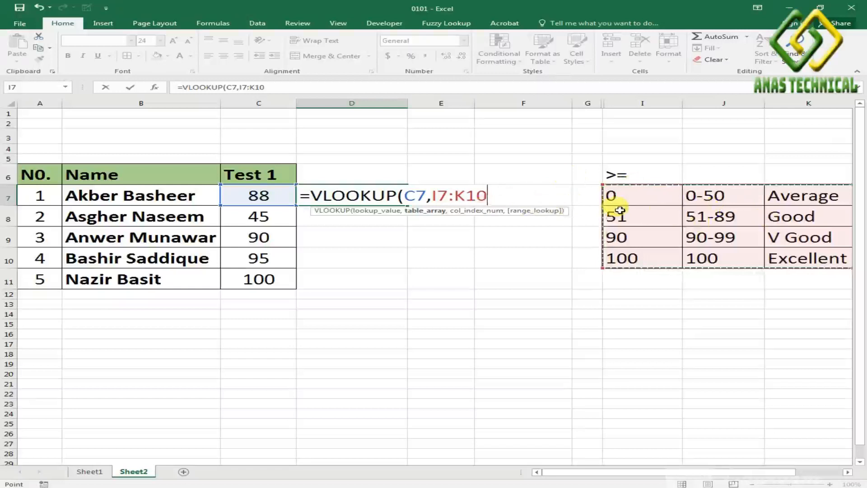
{"action": "key", "text": "F4"}
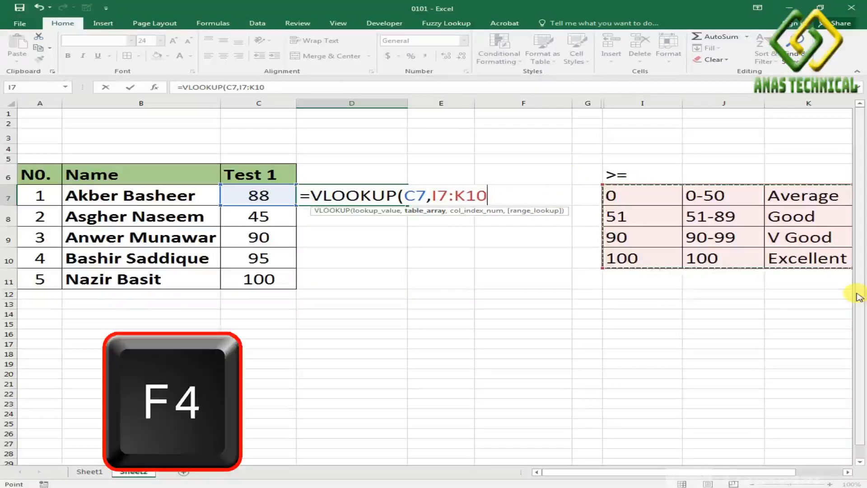
{"action": "key", "text": "F4"}
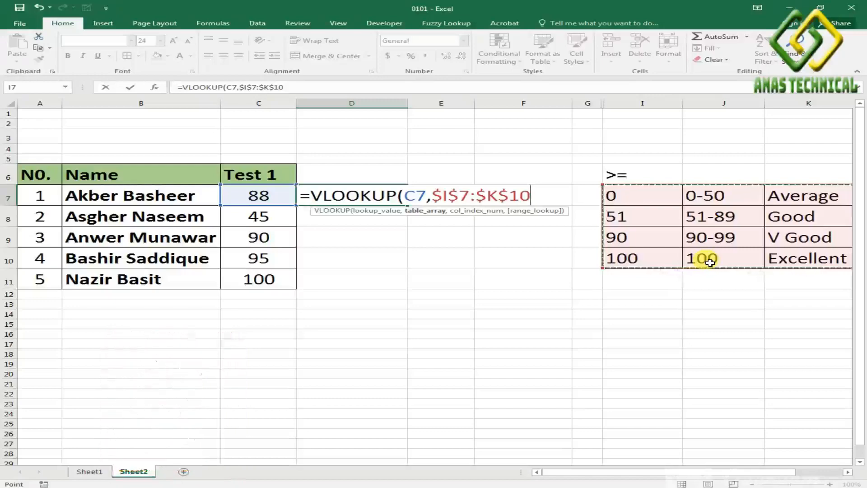
Step: Complete the VLOOKUP with column index 3 and FALSE for an exact match, and select D7 to check it
{"action": "type", "text": ",3"}
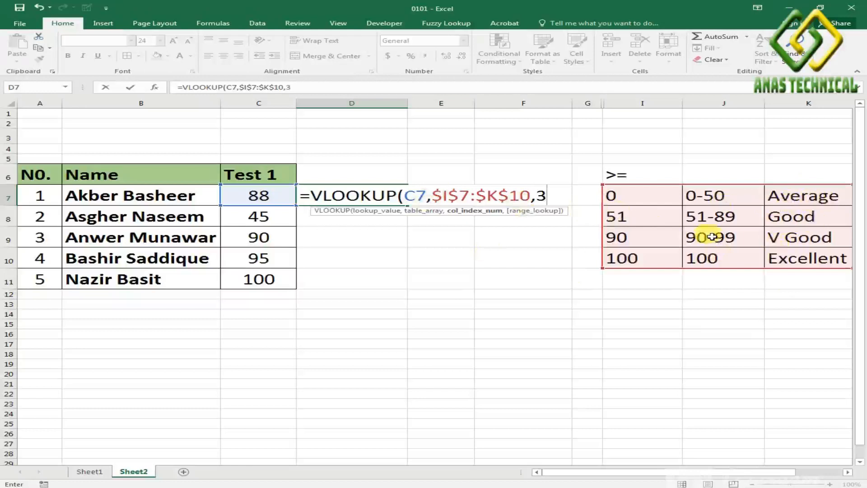
{"action": "type", "text": ","}
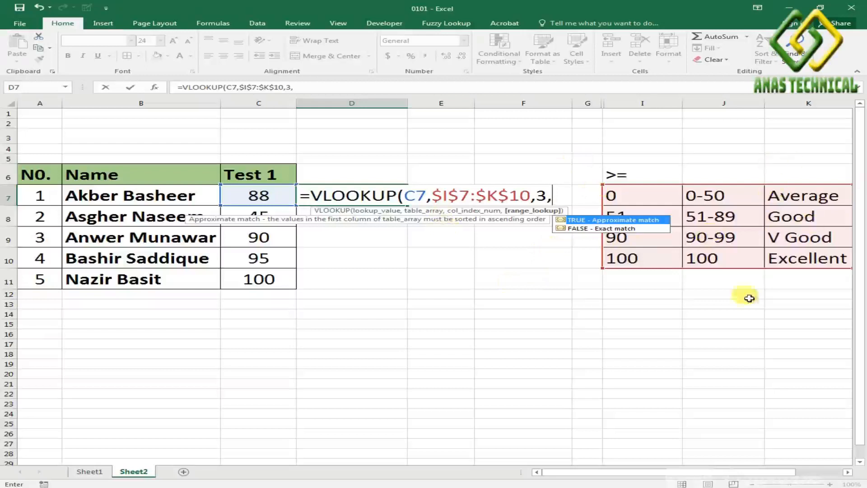
{"action": "left_click", "coordinate": [587, 229]}
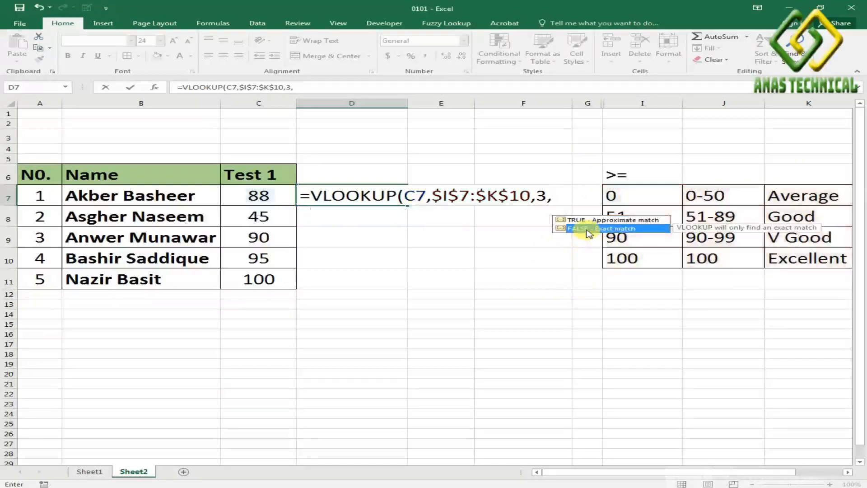
{"action": "double_click", "coordinate": [586, 229]}
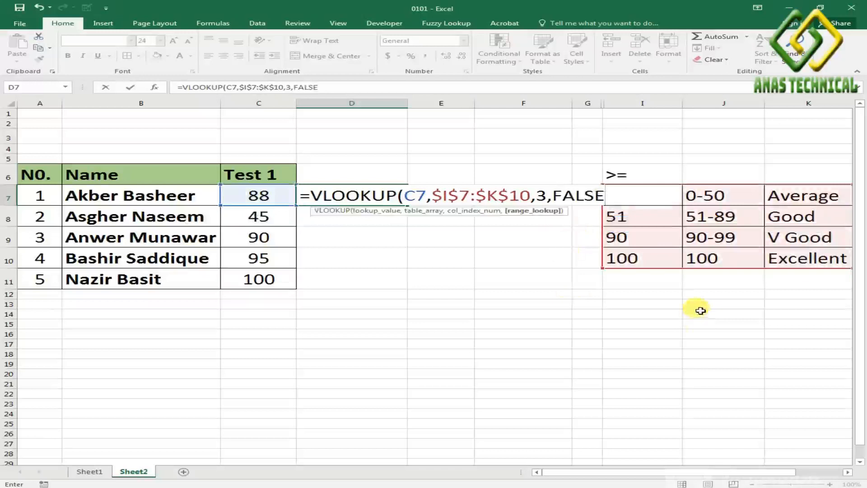
{"action": "key", "text": "Return"}
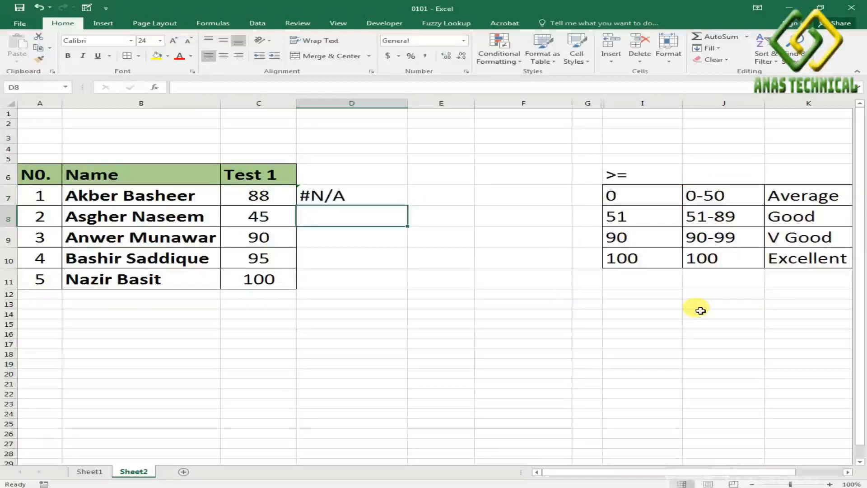
{"action": "left_click", "coordinate": [364, 200]}
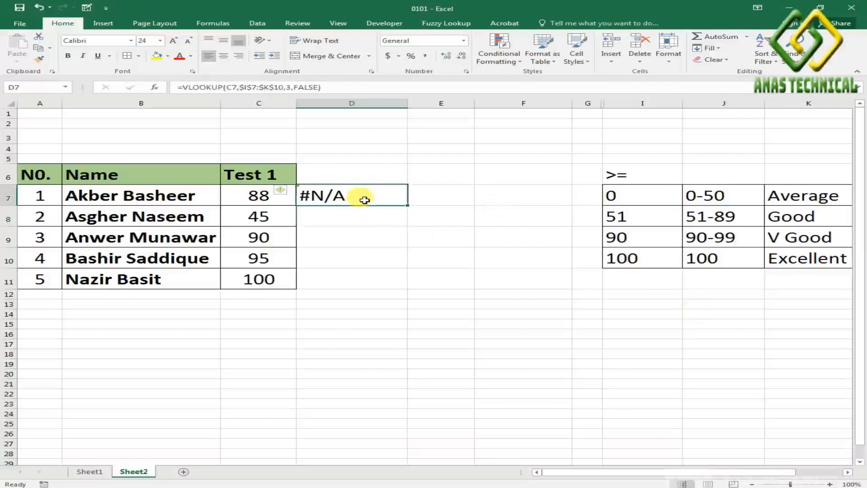
Step: Change the range lookup argument of the VLOOKUP formula in D7 from FALSE to TRUE for an approximate match
{"action": "double_click", "coordinate": [370, 196]}
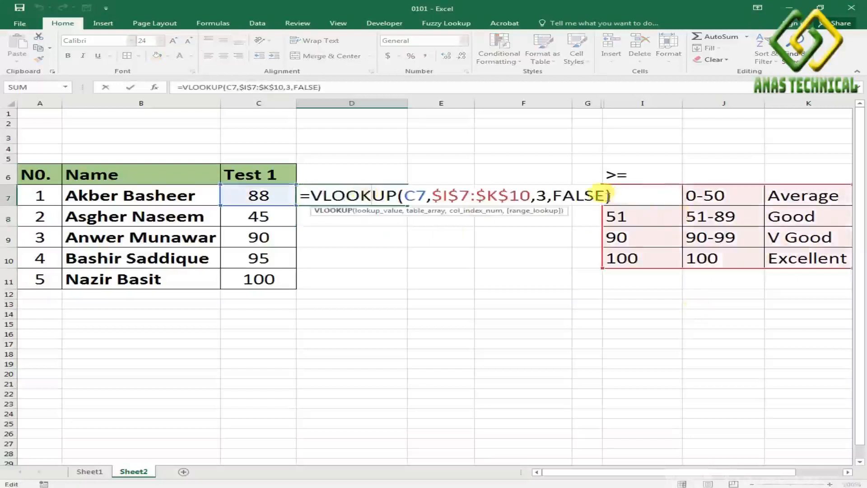
{"action": "left_click", "coordinate": [605, 192]}
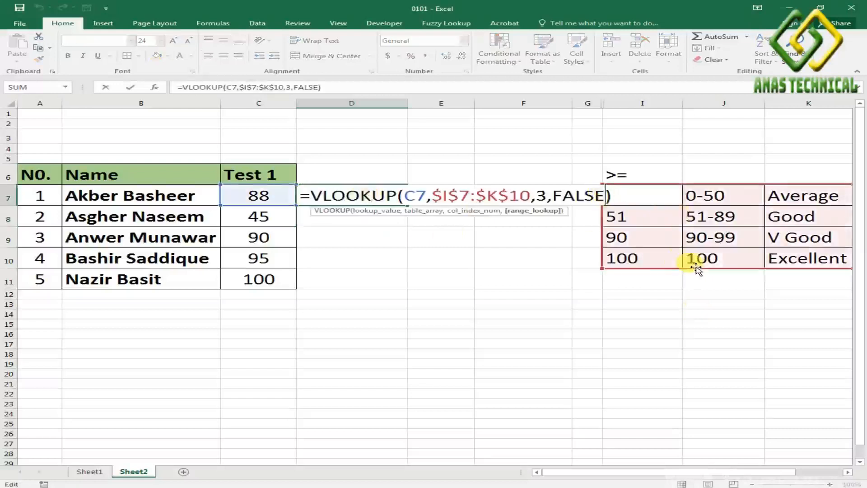
{"action": "key", "text": "BackSpace"}
{"action": "key", "text": "BackSpace"}
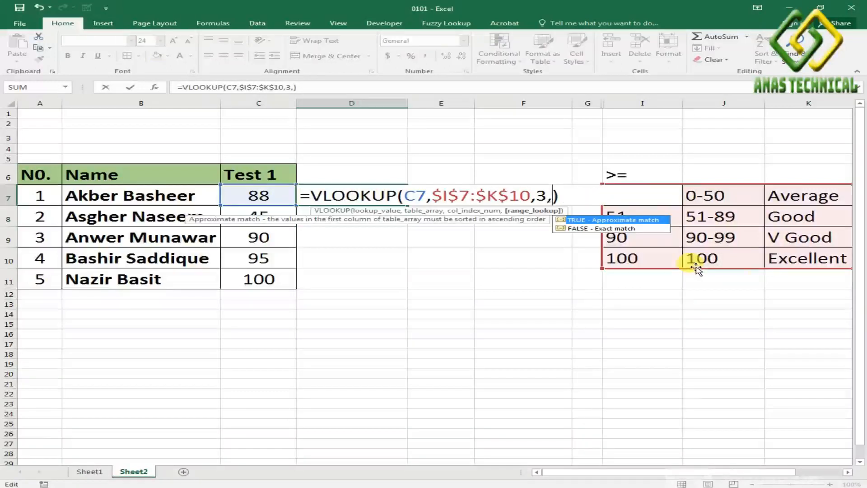
{"action": "double_click", "coordinate": [580, 221]}
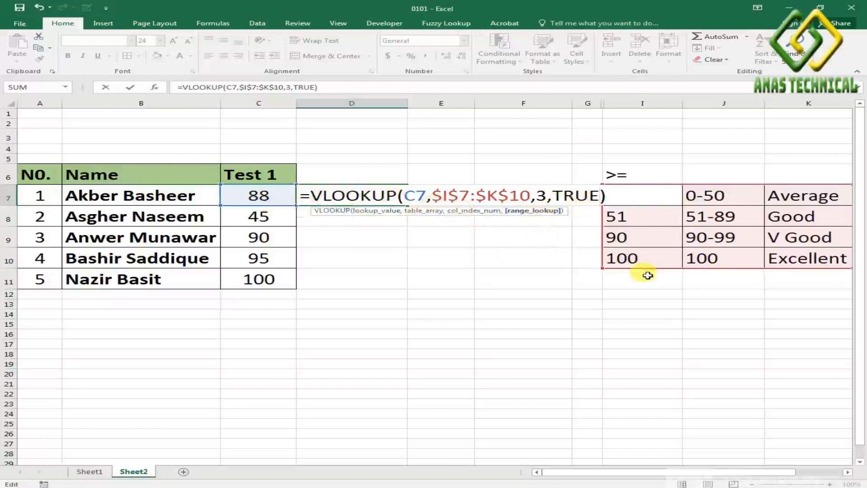
{"action": "key", "text": "Return"}
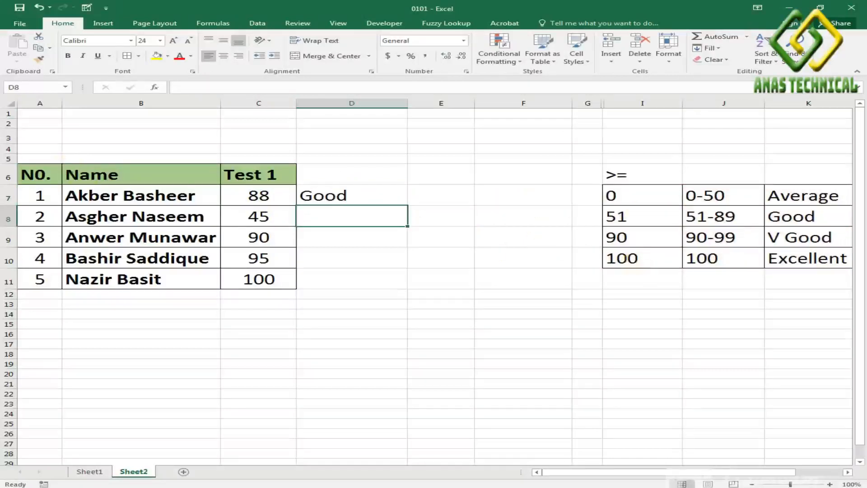
Step: Copy the VLOOKUP formula from D7 down to D11 and check the formulas in the filled cells
{"action": "left_click", "coordinate": [359, 194]}
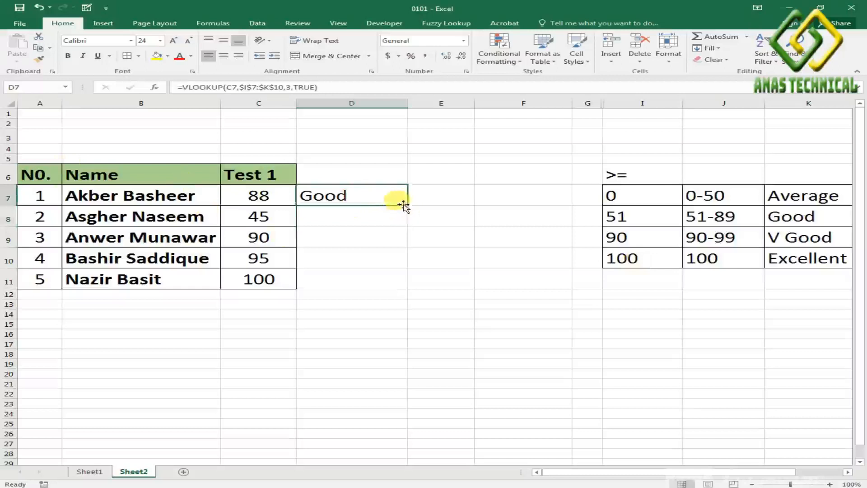
{"action": "left_click_drag", "start_coordinate": [407, 205], "coordinate": [421, 287]}
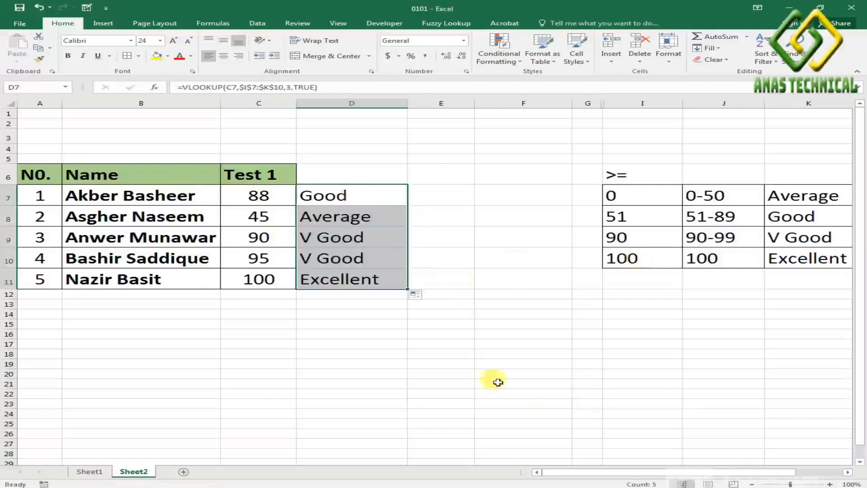
{"action": "left_click", "coordinate": [352, 195]}
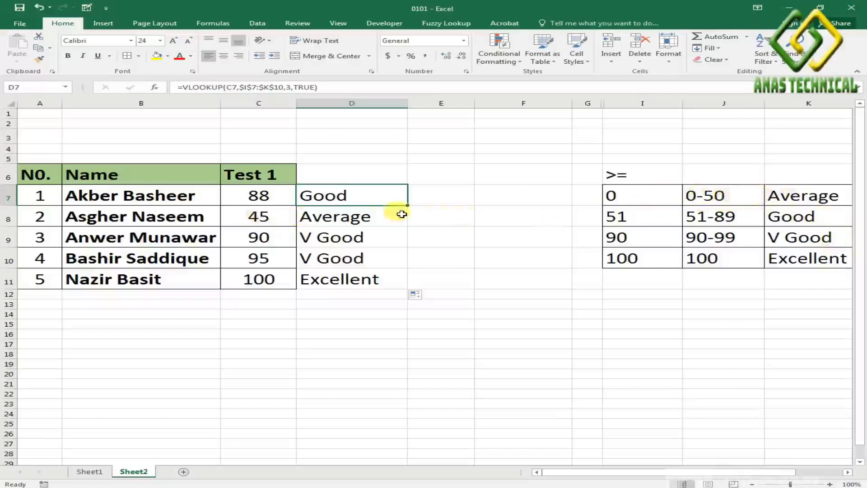
{"action": "left_click", "coordinate": [309, 217]}
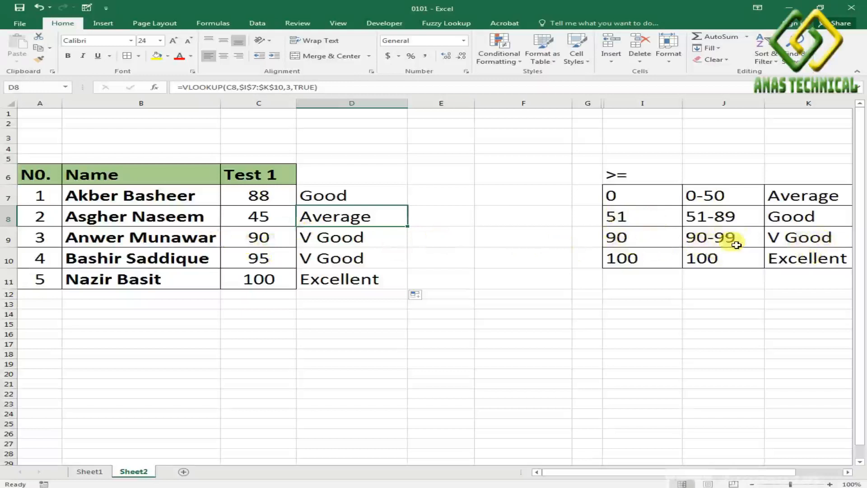
{"action": "left_click", "coordinate": [333, 256]}
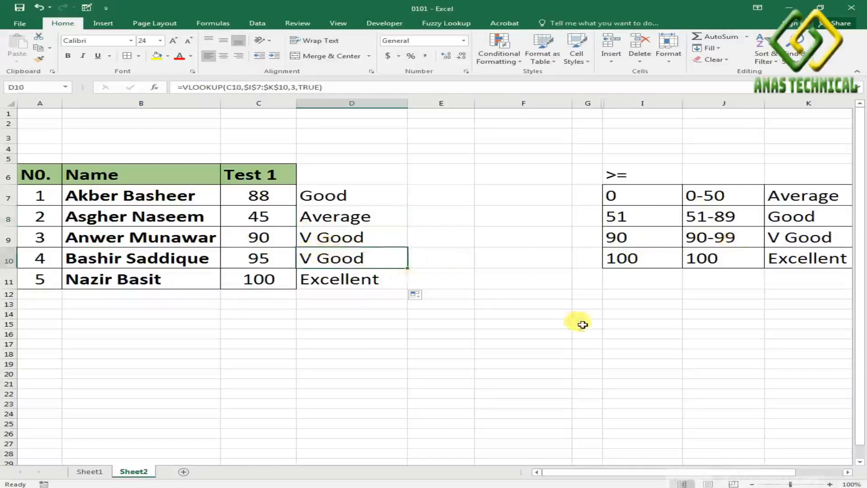
{"action": "left_click", "coordinate": [643, 277]}
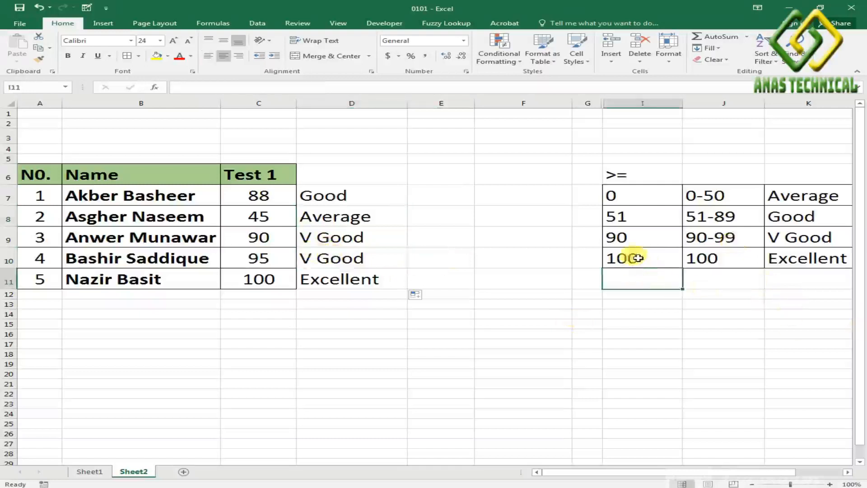
{"action": "left_click", "coordinate": [632, 255]}
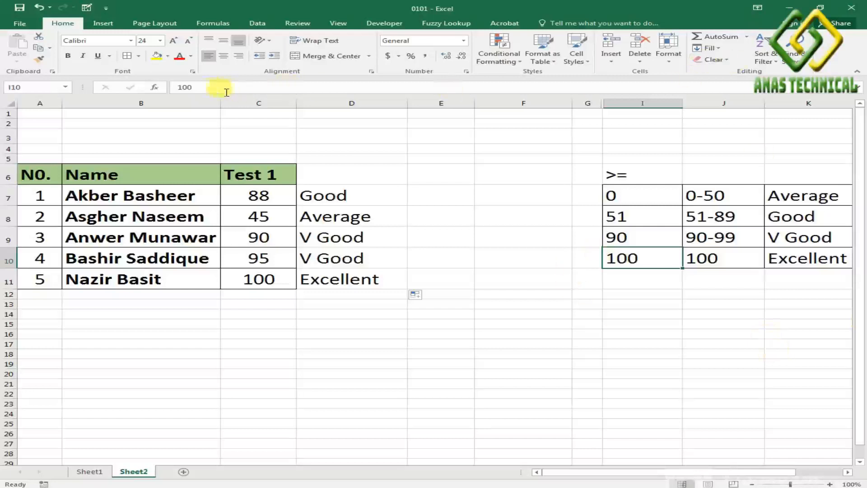
{"action": "left_click", "coordinate": [196, 87]}
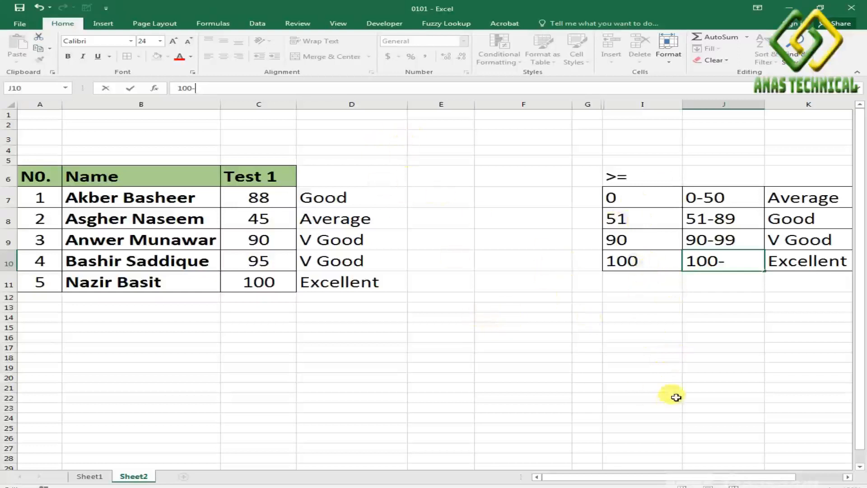
{"action": "double_click", "coordinate": [724, 261]}
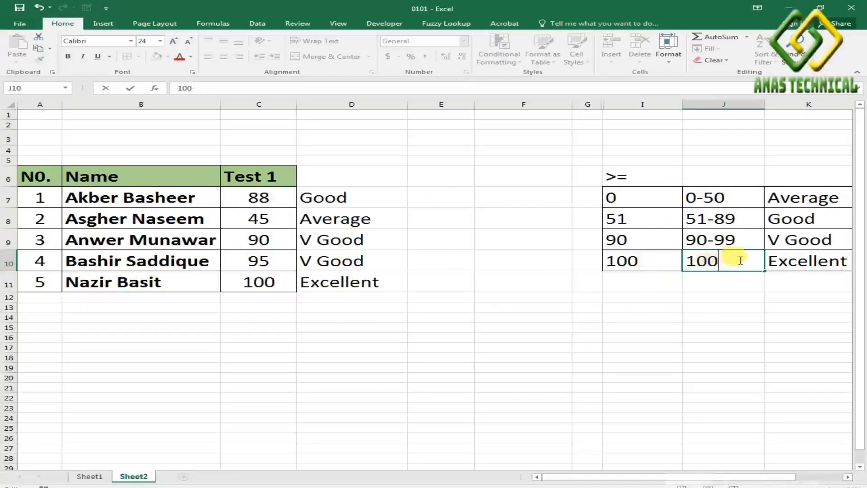
{"action": "left_click", "coordinate": [671, 306]}
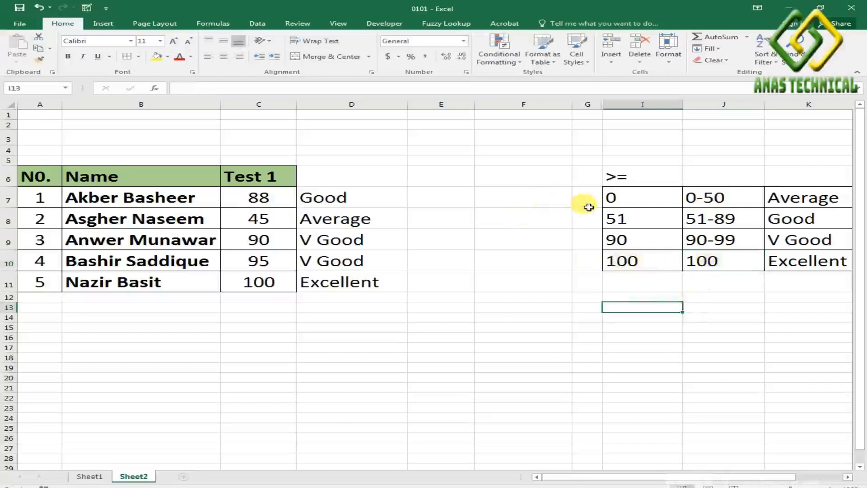
Step: Enter the lookup notes "Slab" in F7 and ">=" in F8 beside the grading table
{"action": "left_click", "coordinate": [517, 203]}
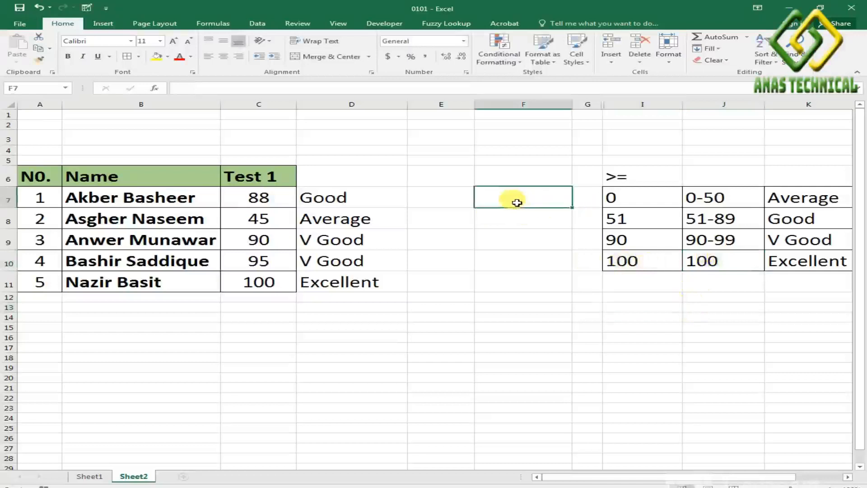
{"action": "type", "text": "s"}
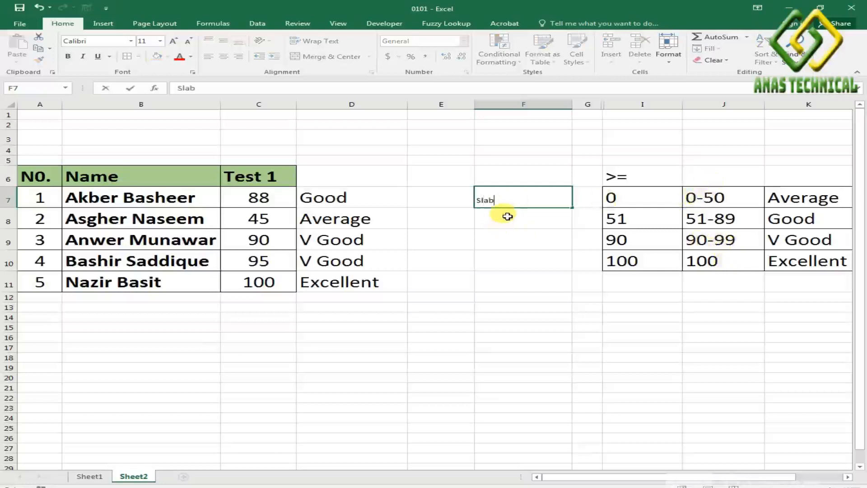
{"action": "key", "text": "Return"}
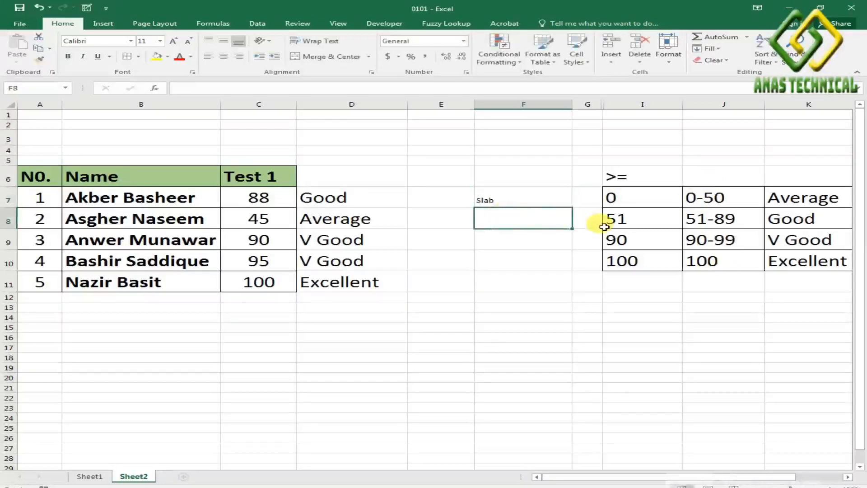
{"action": "type", "text": ">="}
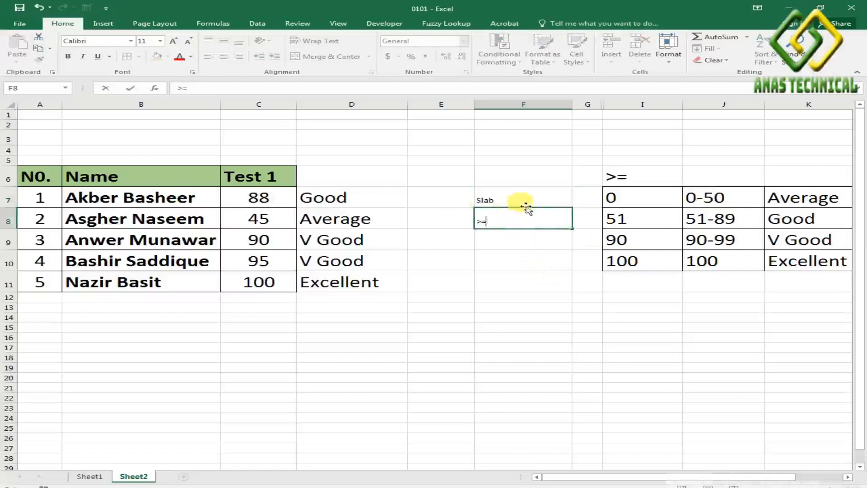
Step: Format F7:F9 as bold text at font size 26, and add the note "Asc ord" in F9
{"action": "left_click_drag", "start_coordinate": [525, 201], "coordinate": [533, 245]}
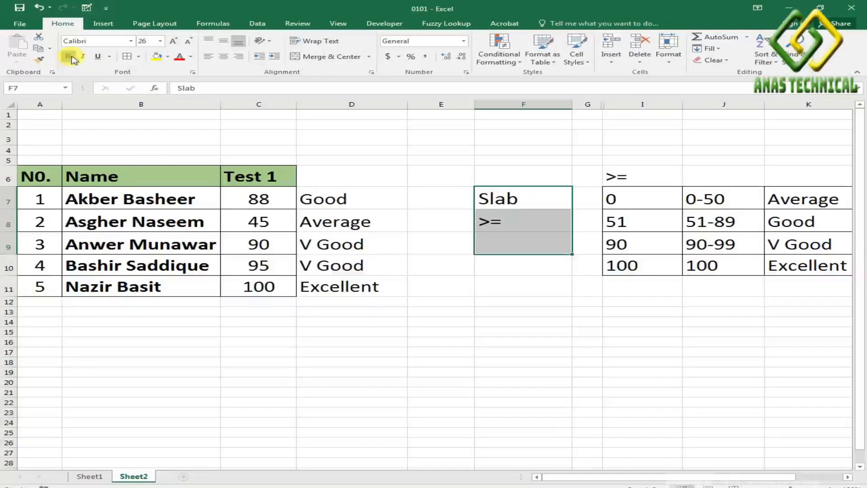
{"action": "left_click", "coordinate": [68, 56]}
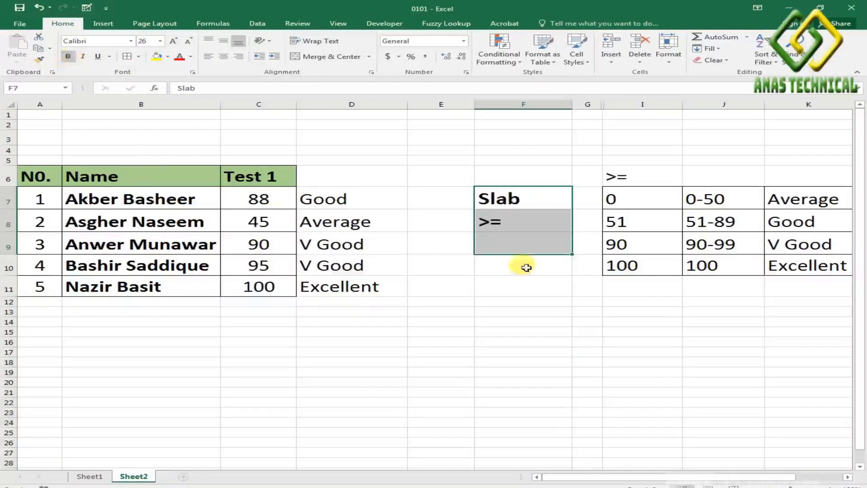
{"action": "left_click", "coordinate": [518, 239]}
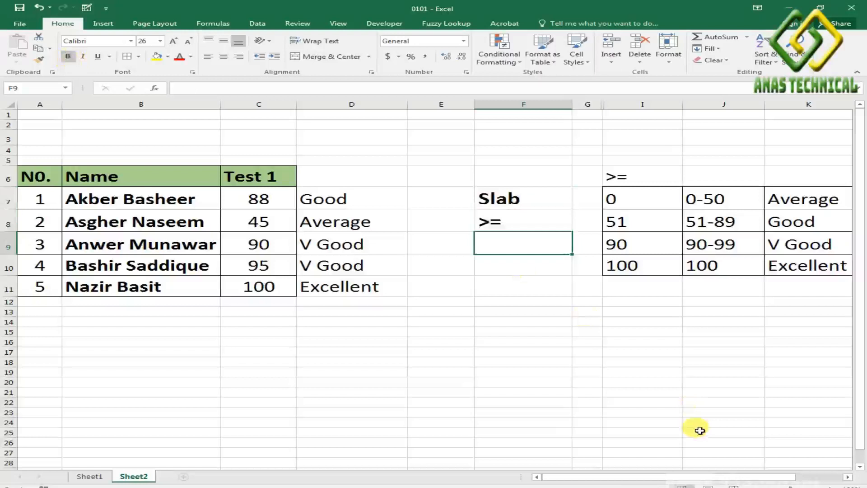
{"action": "type", "text": "Asc ord"}
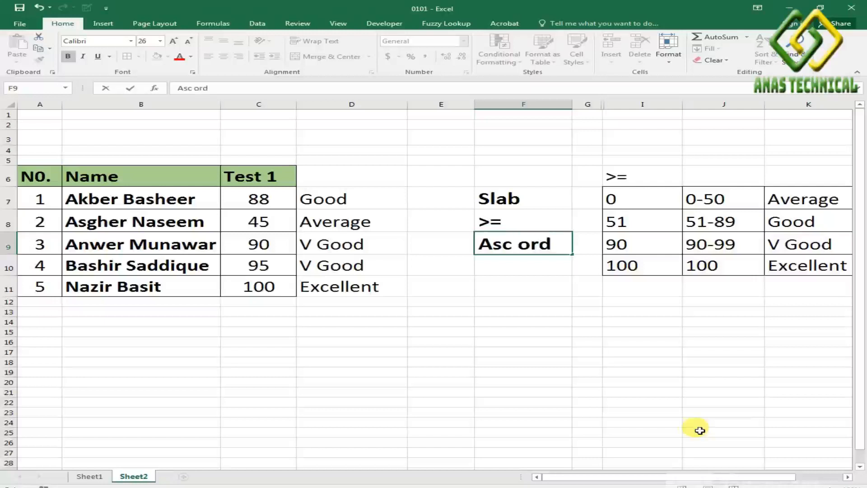
{"action": "left_click", "coordinate": [538, 267]}
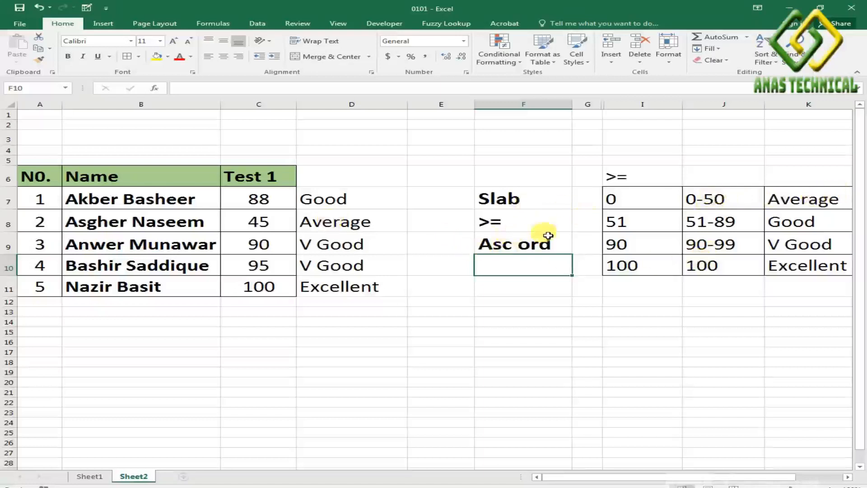
Step: Set the Excellent range in J10 to 100-199 and add a new slab with 200 in I11 and 200-300 in J11
{"action": "left_click", "coordinate": [699, 267]}
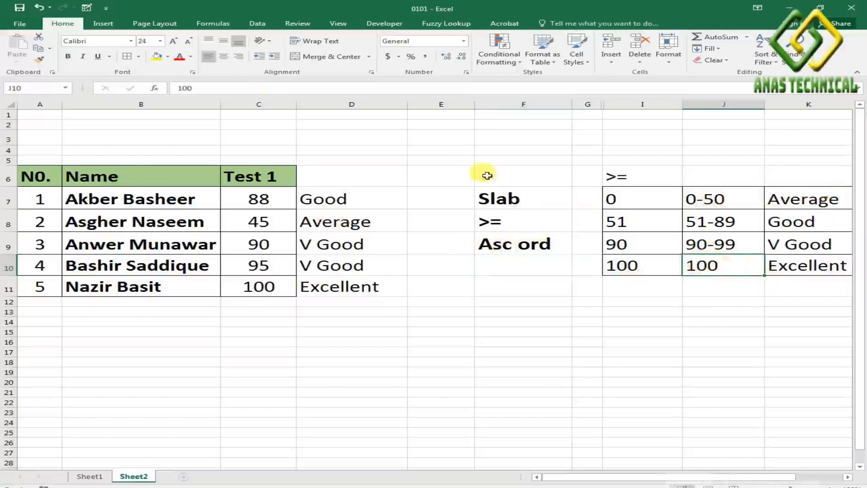
{"action": "left_click", "coordinate": [192, 86]}
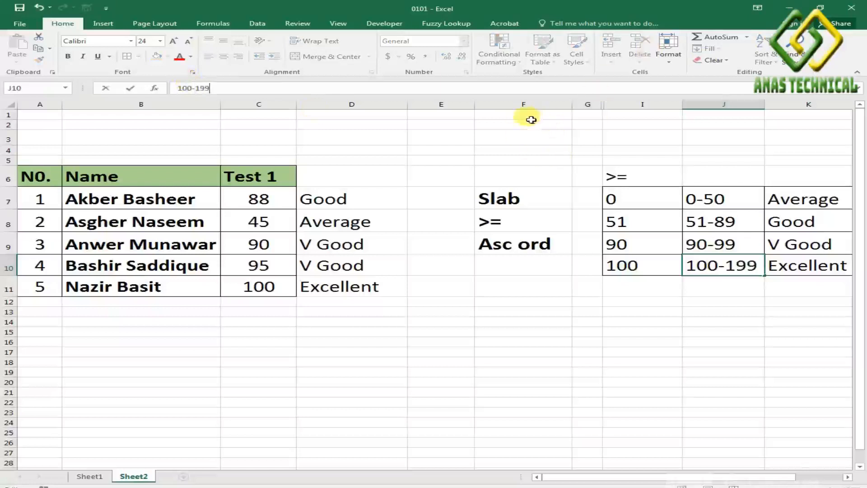
{"action": "left_click", "coordinate": [636, 287]}
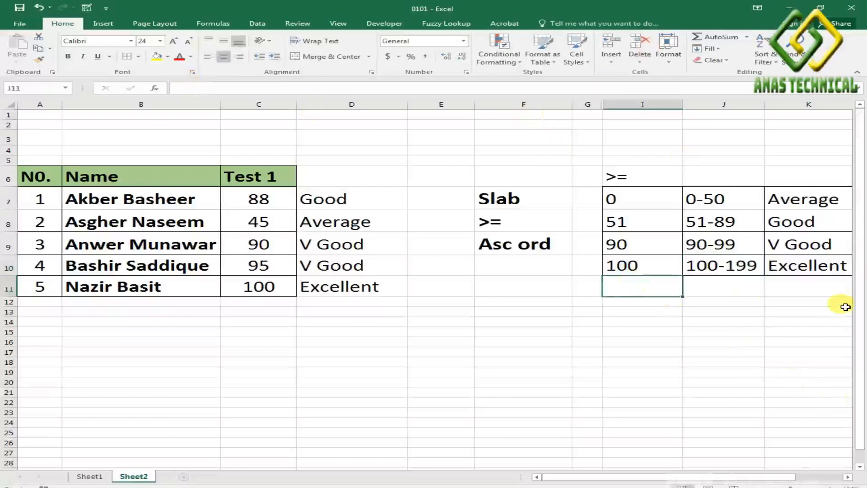
{"action": "type", "text": "200"}
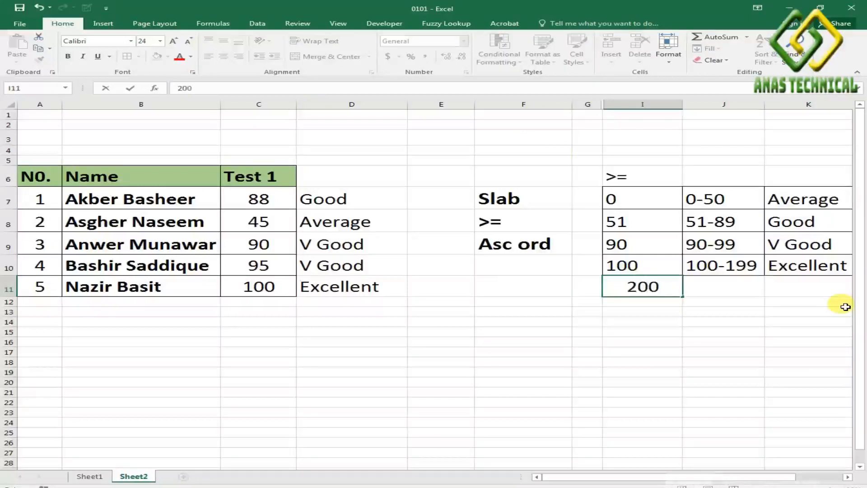
{"action": "left_click", "coordinate": [721, 286]}
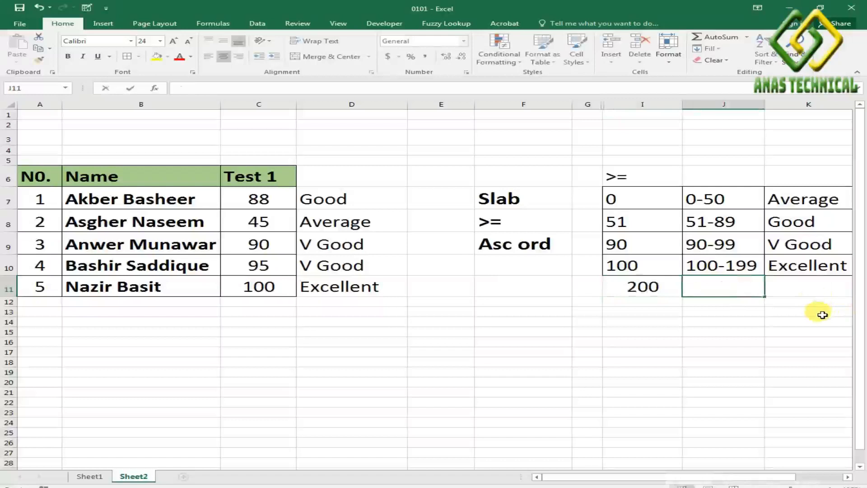
{"action": "type", "text": "200"}
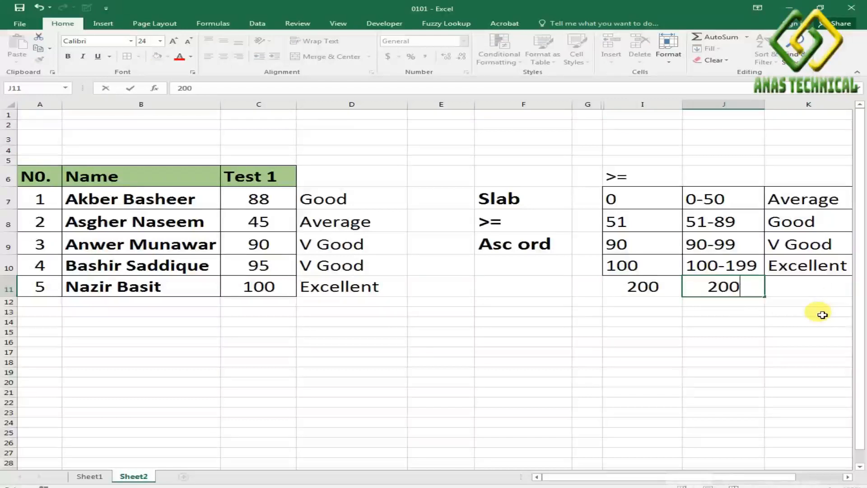
{"action": "type", "text": "-"}
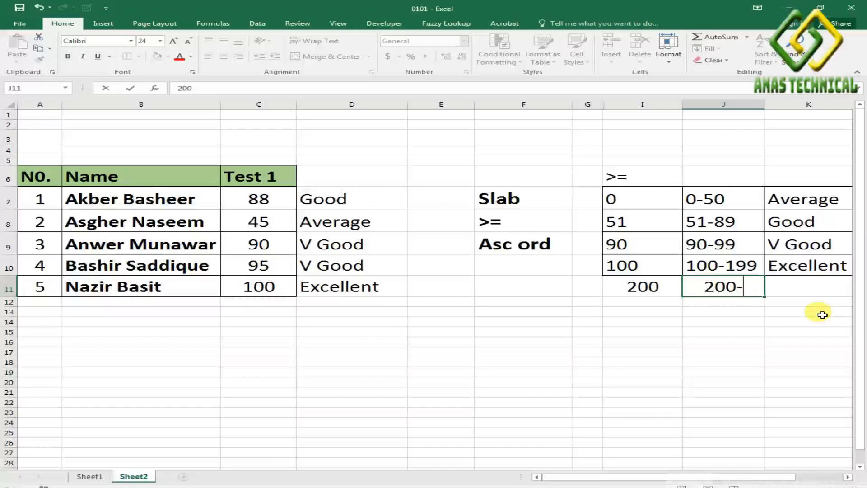
{"action": "type", "text": "300"}
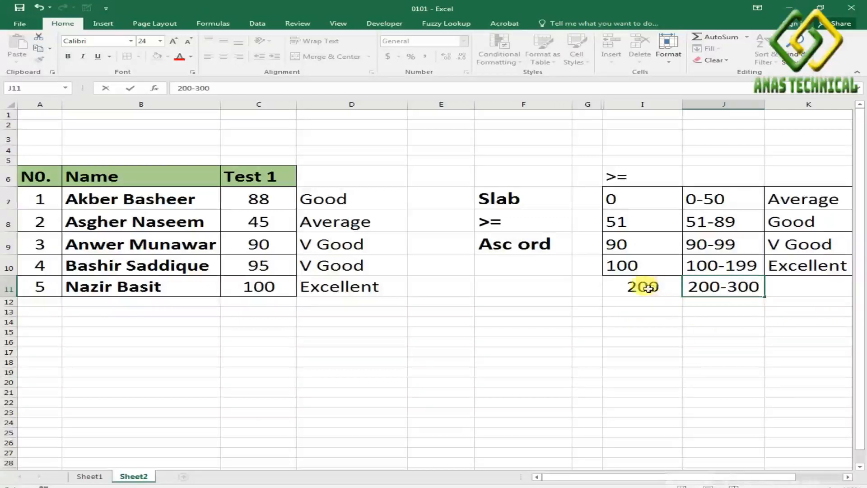
Step: Left-align the new slab row I11:K11 and enter the grade "V Excellent" in K11
{"action": "left_click_drag", "start_coordinate": [648, 288], "coordinate": [790, 285]}
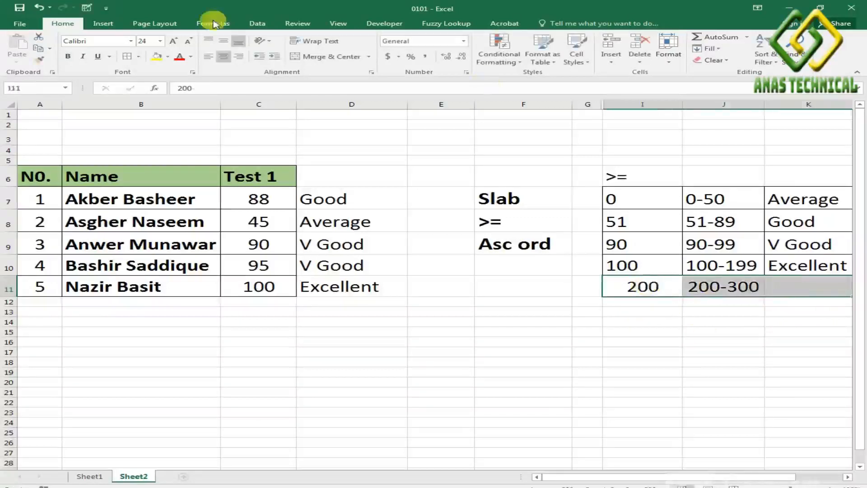
{"action": "left_click", "coordinate": [213, 63]}
{"action": "left_click", "coordinate": [797, 288]}
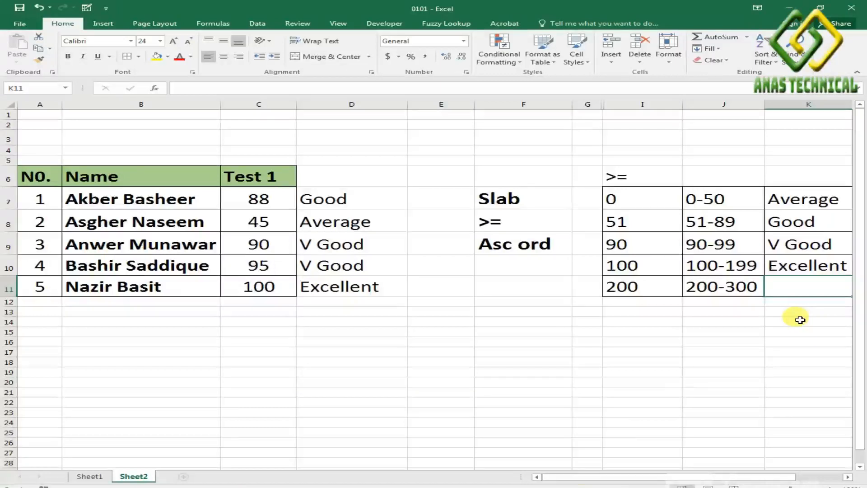
{"action": "type", "text": "V"}
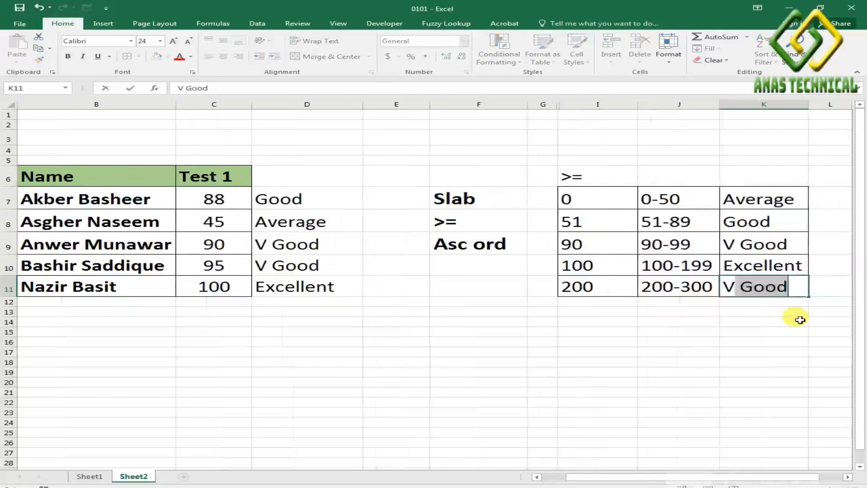
{"action": "type", "text": " E"}
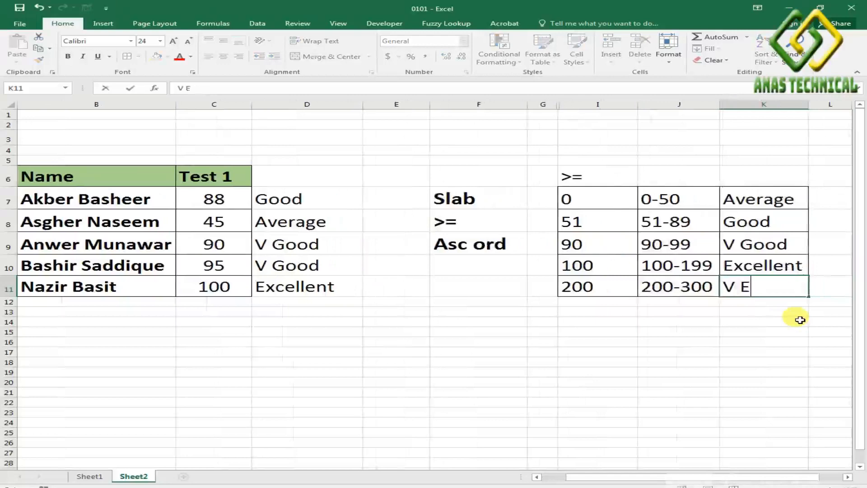
{"action": "type", "text": "xcell"}
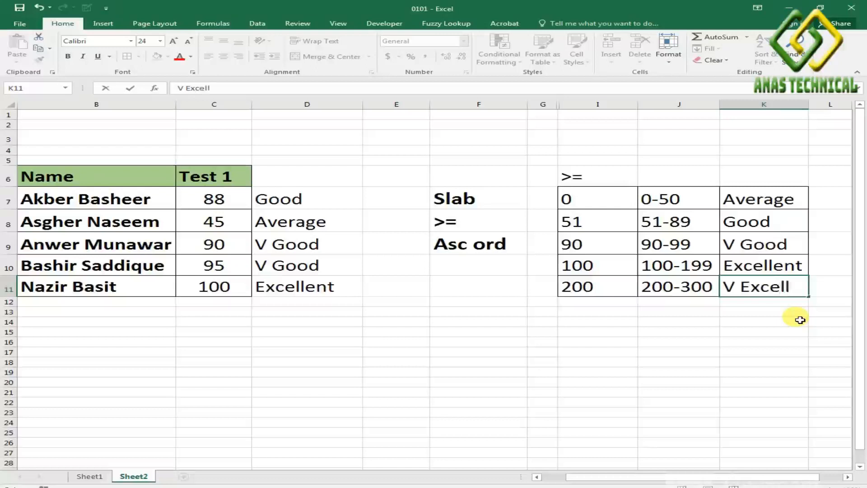
{"action": "type", "text": "ent"}
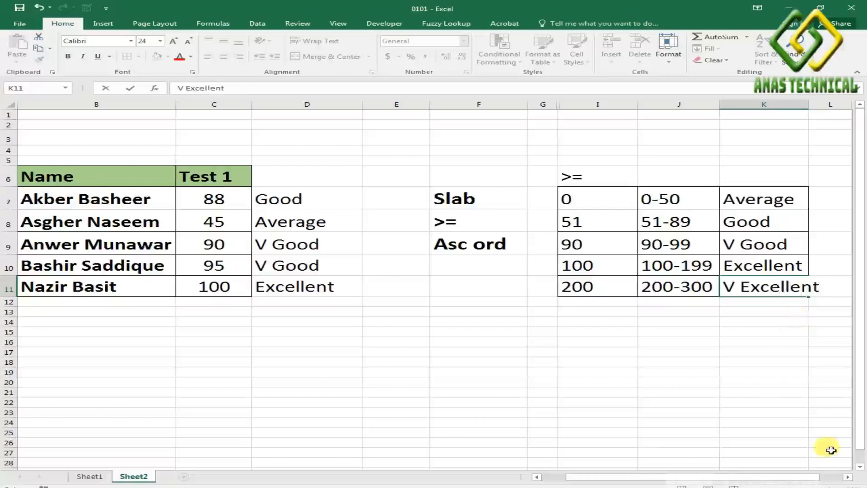
{"action": "left_click", "coordinate": [741, 383]}
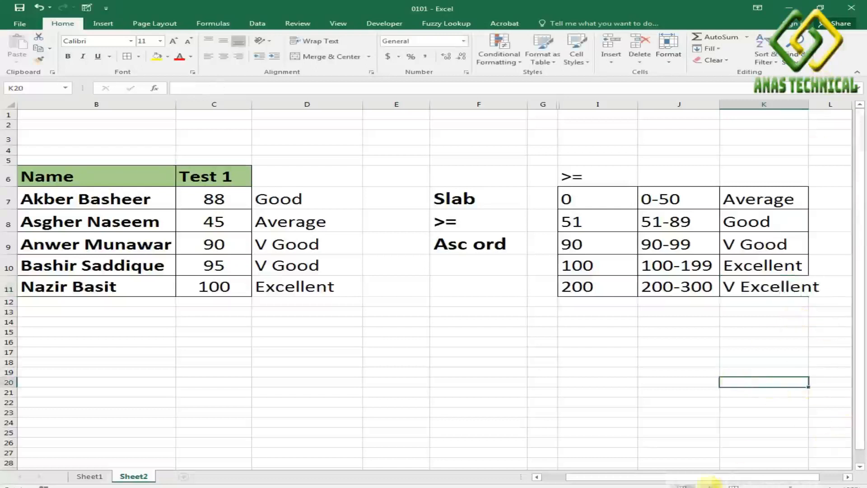
Step: Narrow column G slightly to bring the grading table closer to the lookup notes
{"action": "left_click_drag", "start_coordinate": [723, 477], "coordinate": [699, 478]}
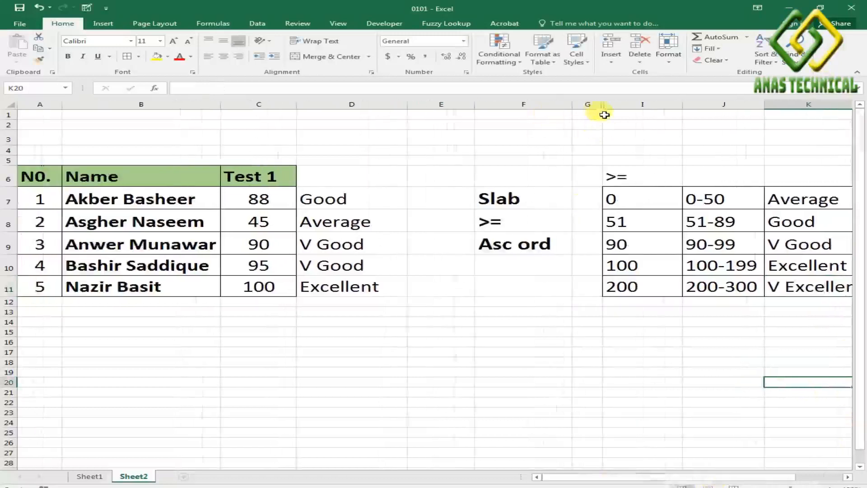
{"action": "left_click_drag", "start_coordinate": [603, 104], "coordinate": [594, 104]}
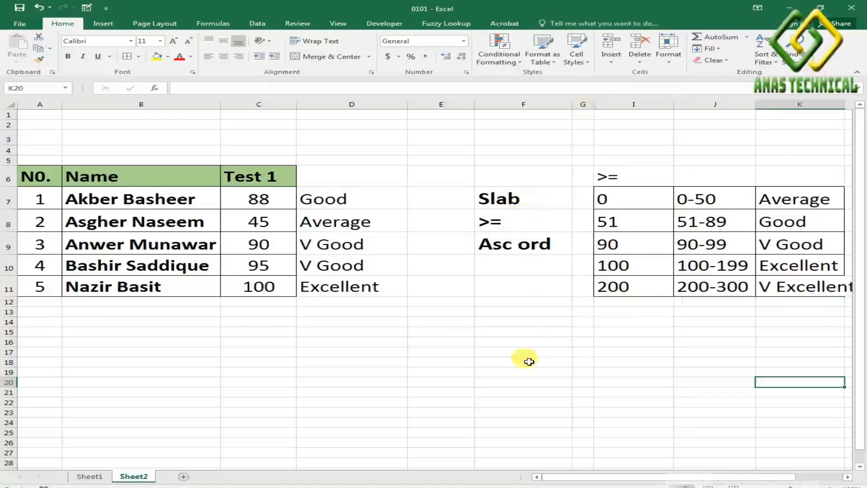
{"action": "left_click", "coordinate": [547, 201]}
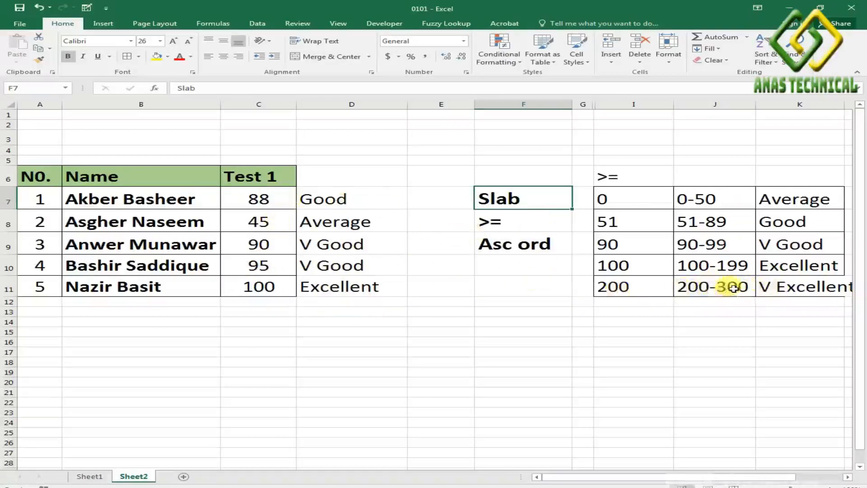
Step: Extend the VLOOKUP table array in D7 to $I$7:$K$11 and copy the formula down to D11
{"action": "left_click", "coordinate": [371, 195]}
{"action": "double_click", "coordinate": [371, 199]}
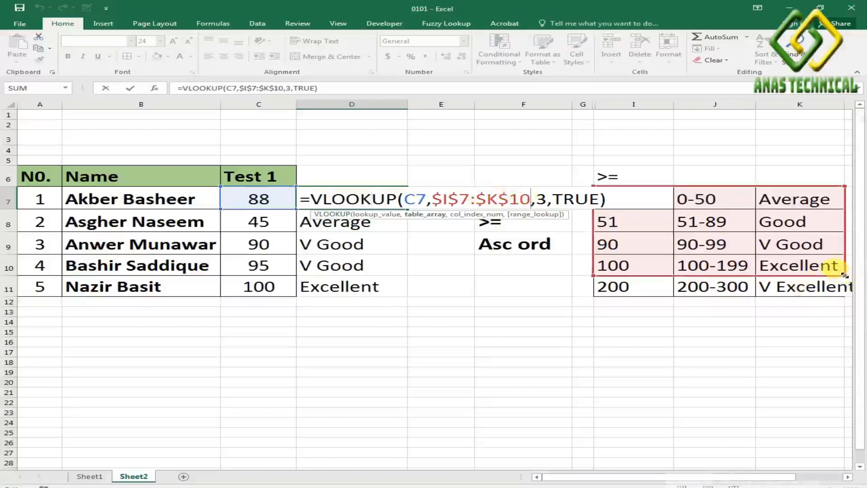
{"action": "left_click_drag", "start_coordinate": [843, 276], "coordinate": [839, 287]}
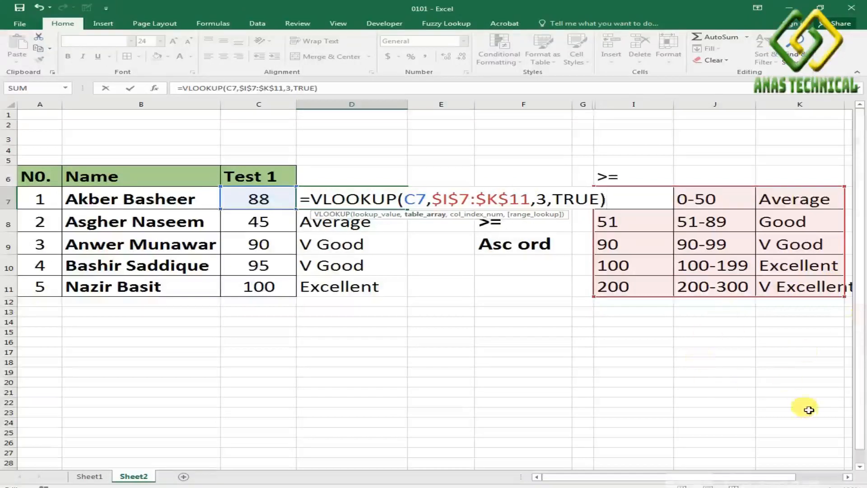
{"action": "key", "text": "Return"}
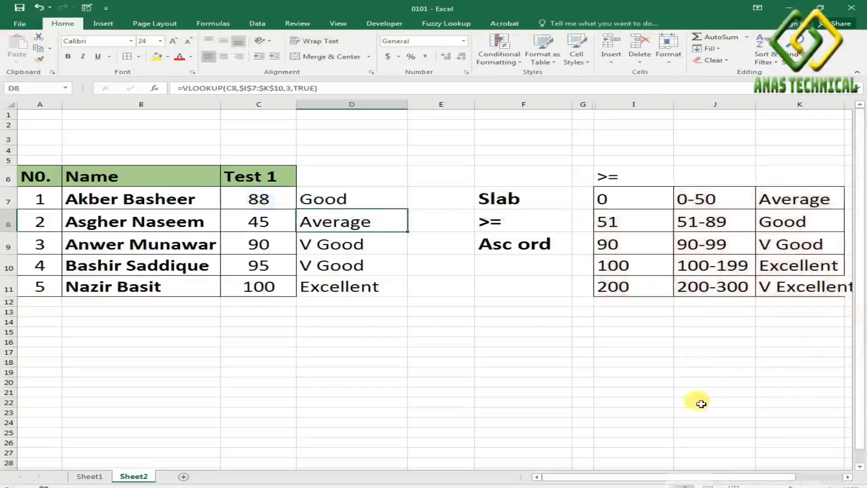
{"action": "left_click", "coordinate": [367, 200]}
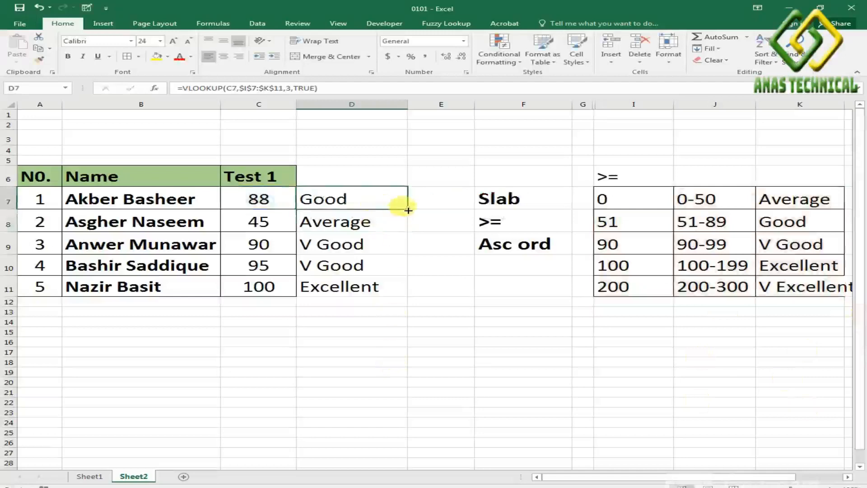
{"action": "left_click_drag", "start_coordinate": [408, 210], "coordinate": [399, 293]}
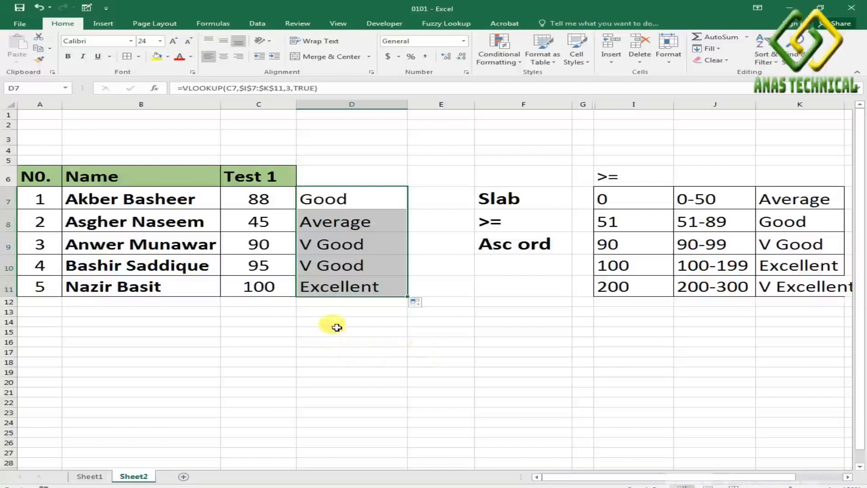
Step: Test the extended grading table by setting the Test 1 scores to 150 in C10 and 250 in C9
{"action": "left_click", "coordinate": [261, 246]}
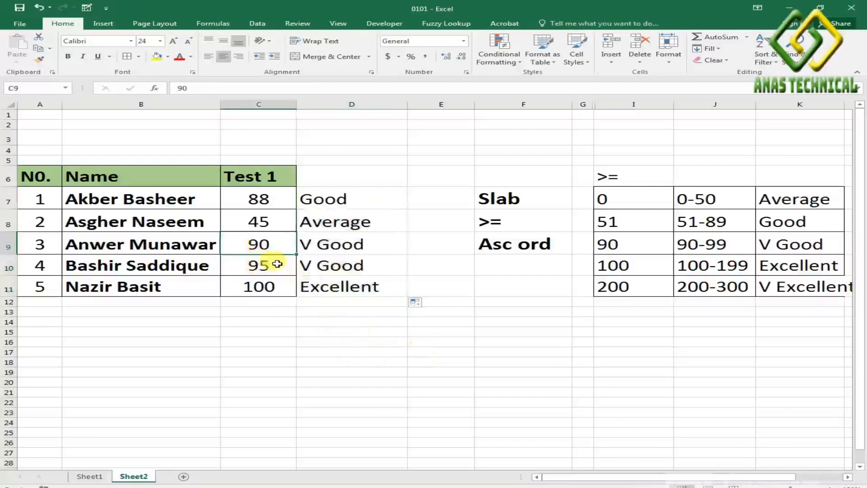
{"action": "left_click", "coordinate": [274, 265]}
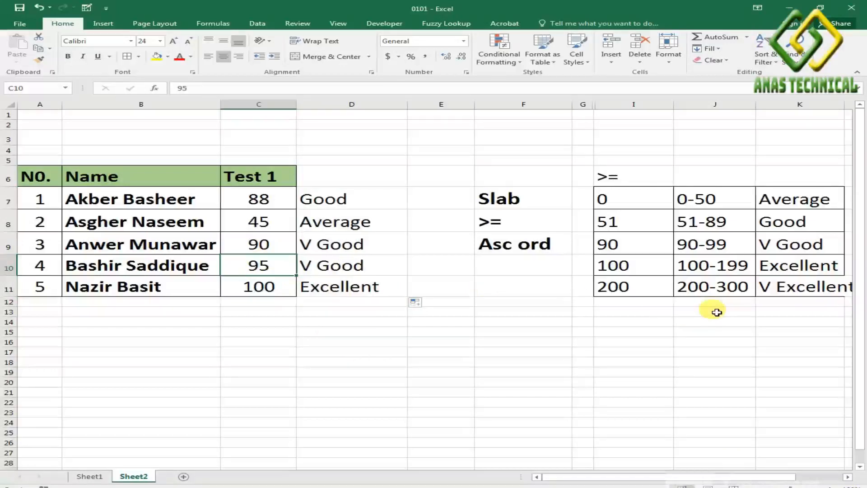
{"action": "type", "text": "150"}
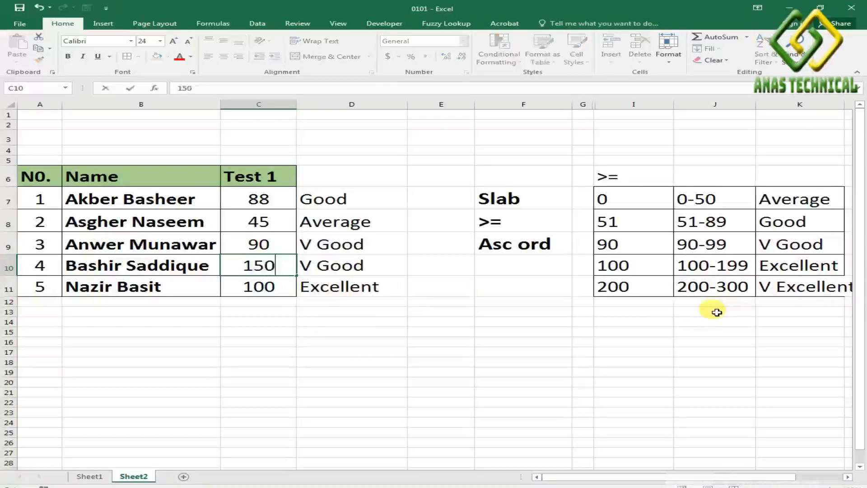
{"action": "key", "text": "Return"}
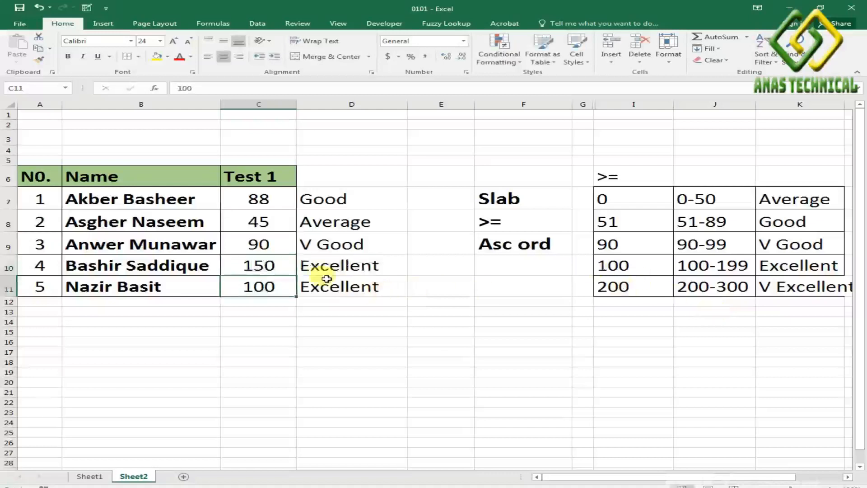
{"action": "left_click", "coordinate": [253, 266]}
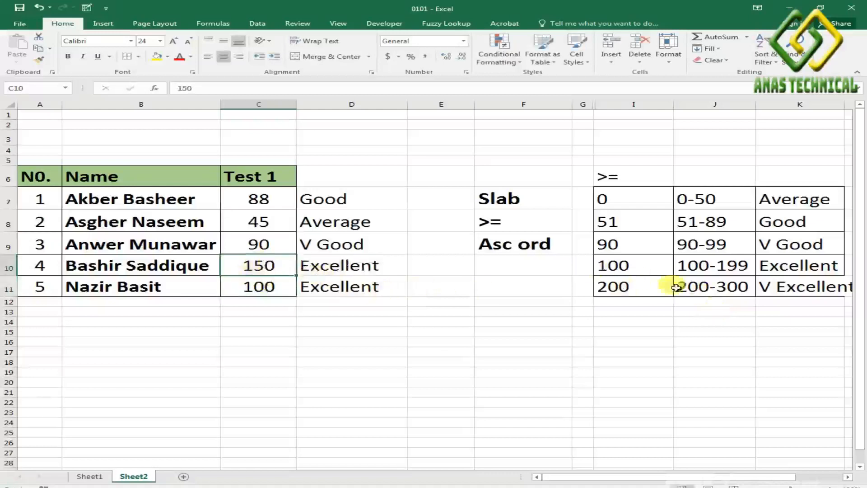
{"action": "left_click", "coordinate": [270, 246]}
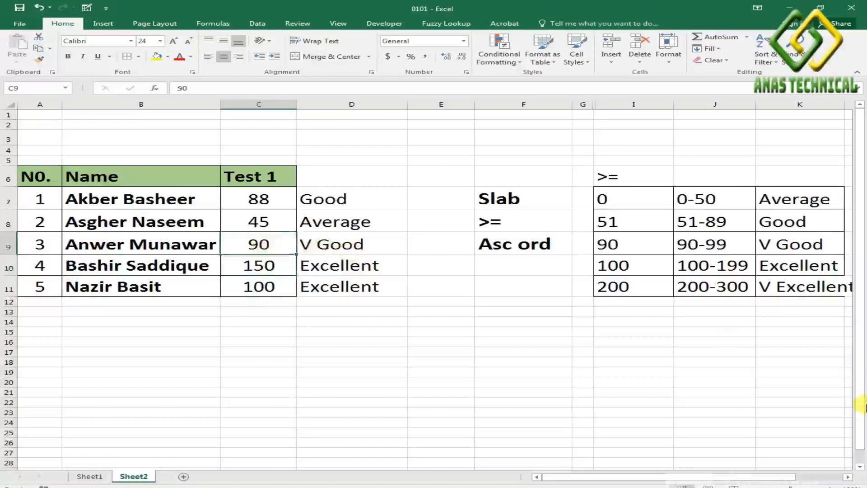
{"action": "type", "text": "250"}
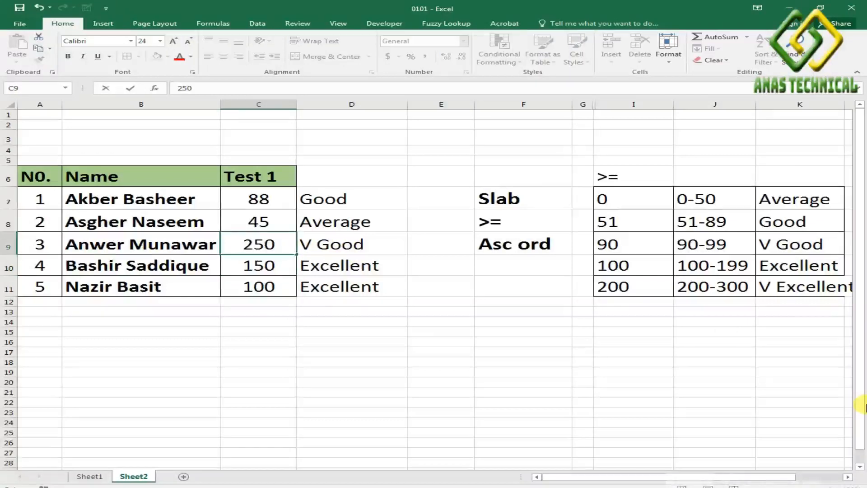
{"action": "key", "text": "Return"}
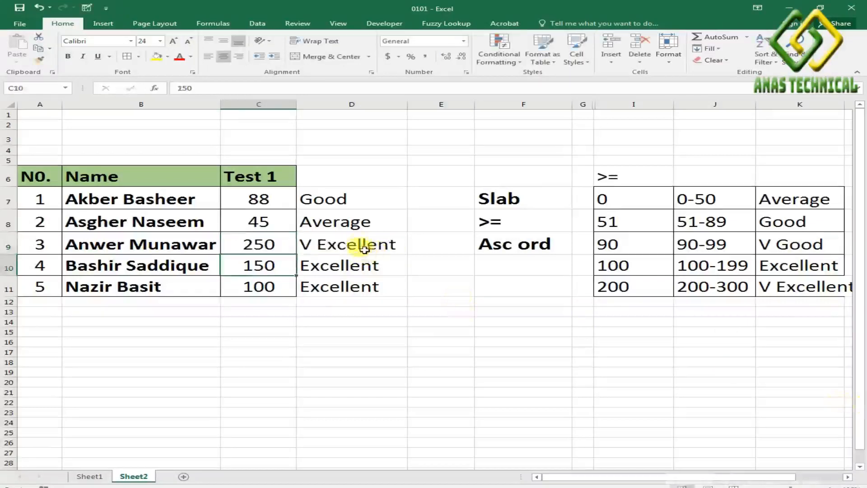